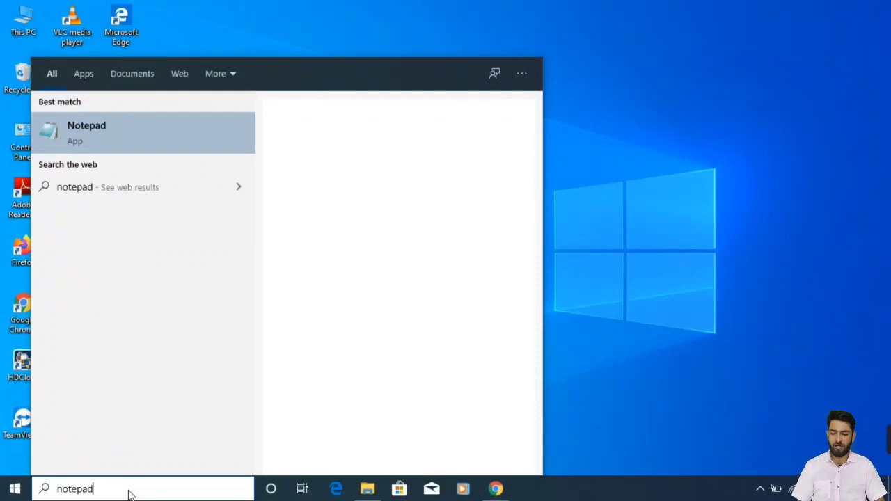
Step: Run Notepad as administrator and bring up its dialog for opening an existing file
right_click(116, 128)
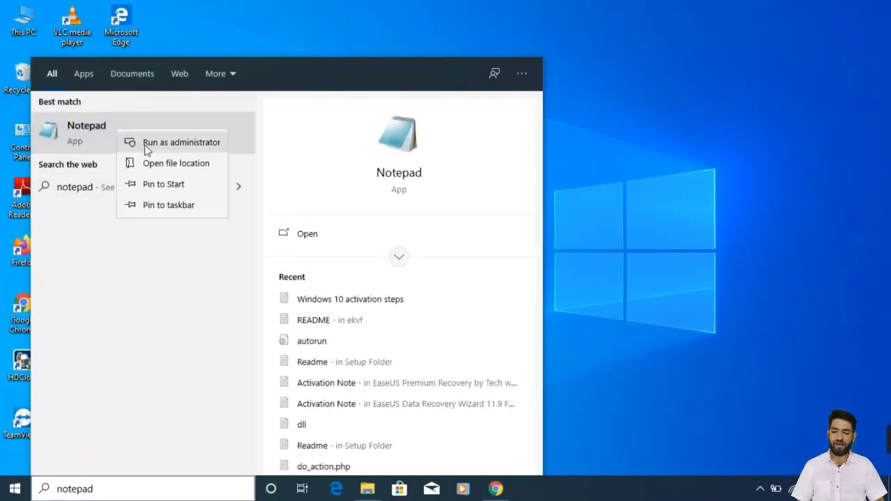
click(146, 149)
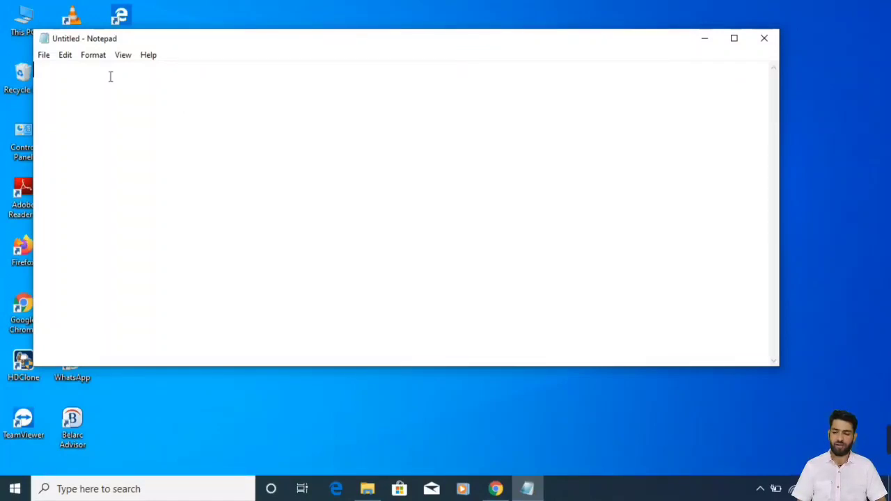
click(45, 55)
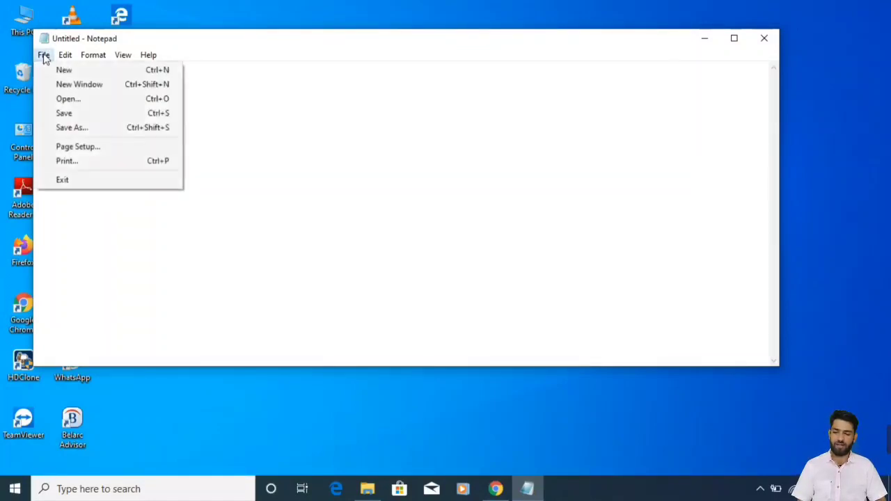
click(78, 103)
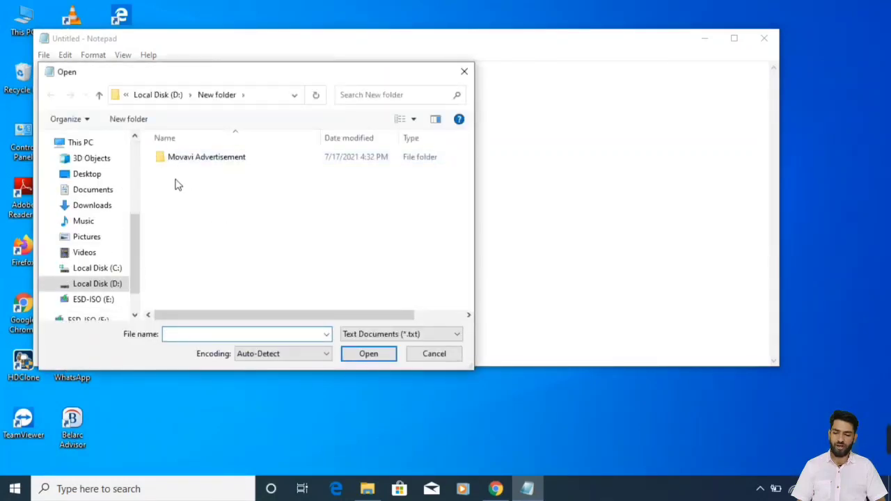
Step: Browse to the C:\Windows\System32\drivers\etc folder in the Open dialog
click(103, 270)
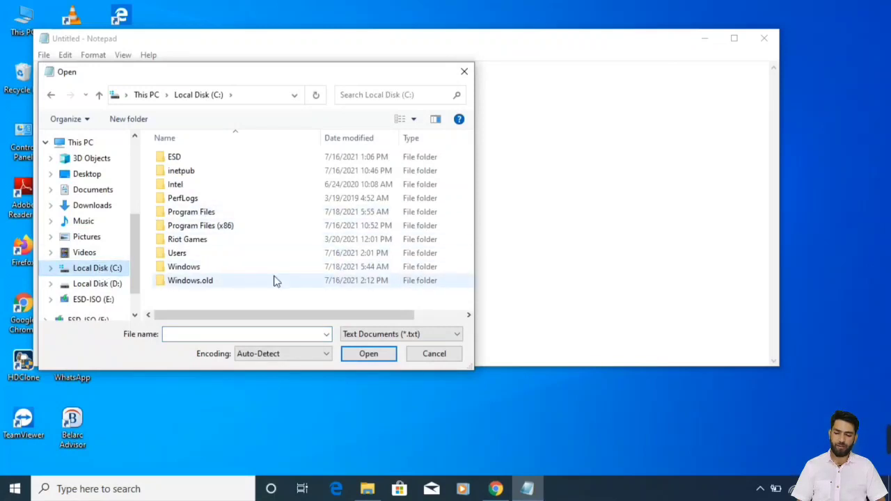
double_click(197, 269)
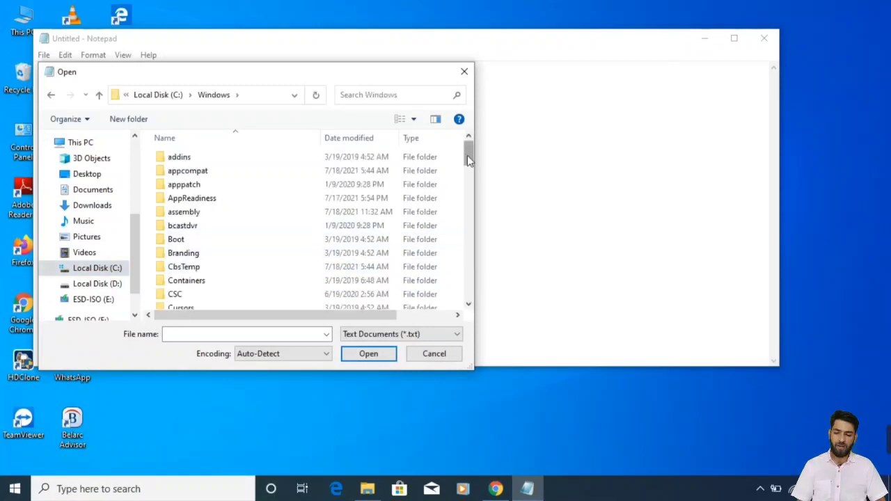
drag(468, 150, 469, 273)
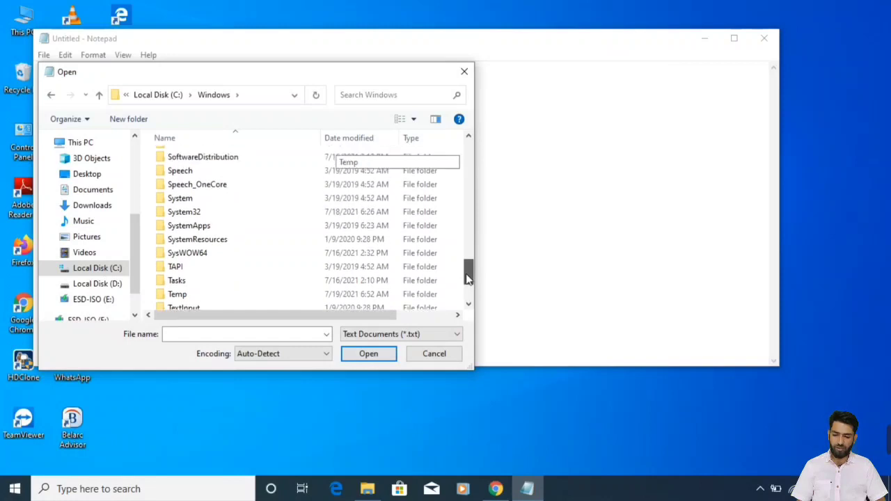
double_click(201, 213)
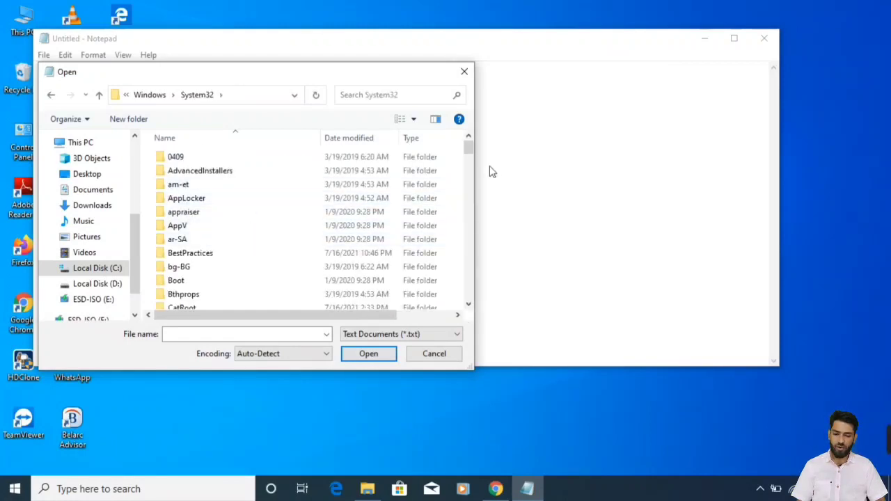
drag(470, 149, 469, 179)
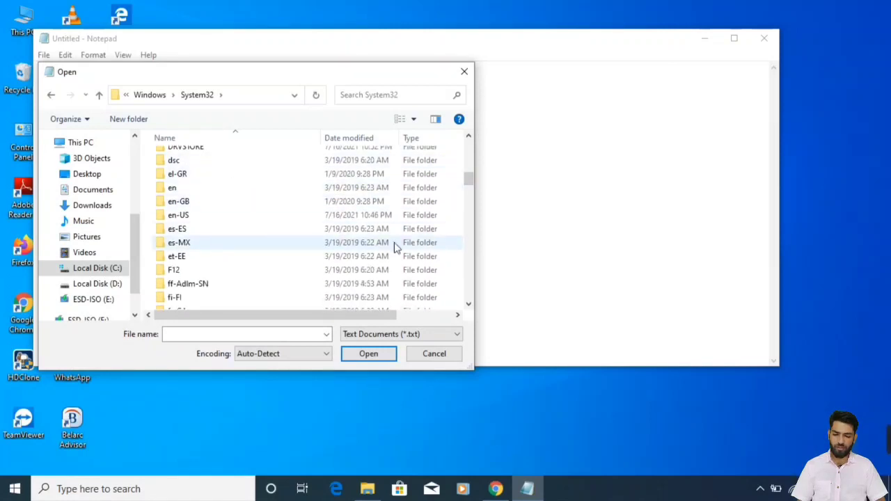
drag(470, 178, 469, 174)
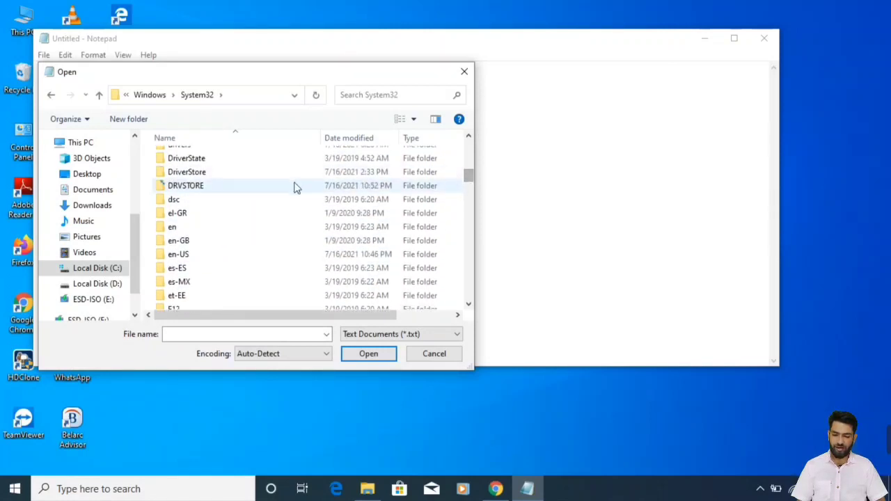
scroll(370, 215, up, 7)
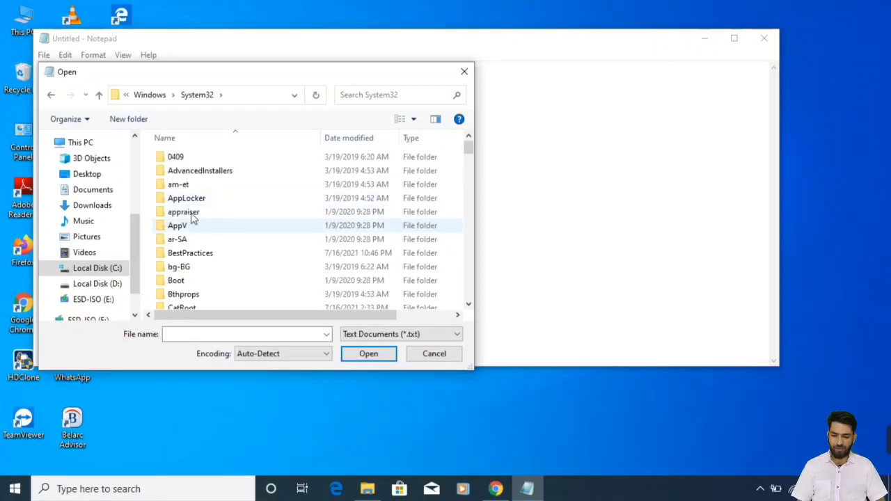
drag(469, 144, 469, 173)
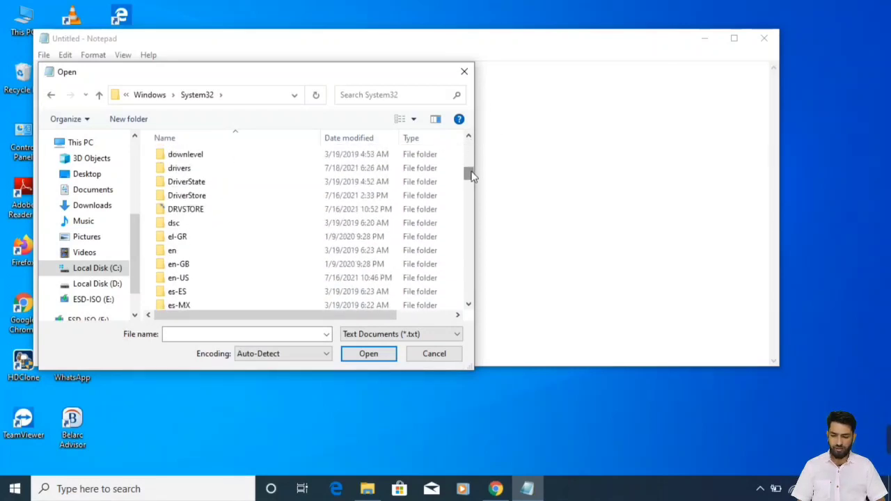
double_click(195, 173)
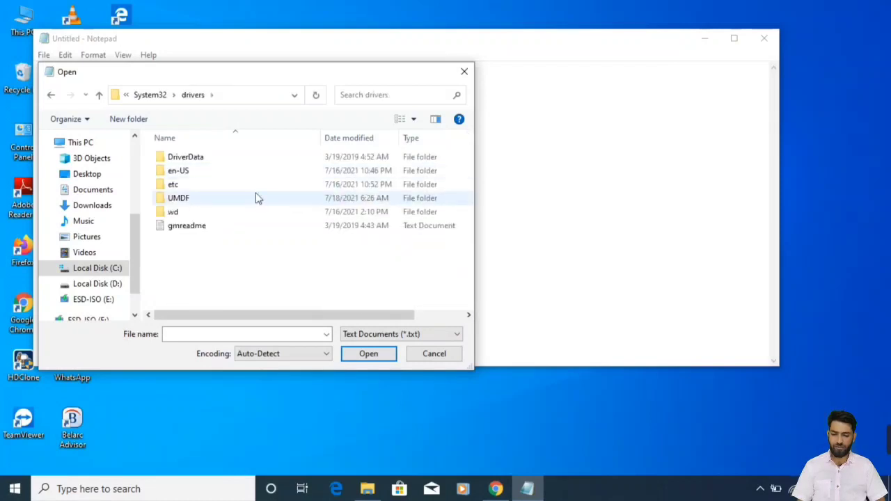
double_click(180, 185)
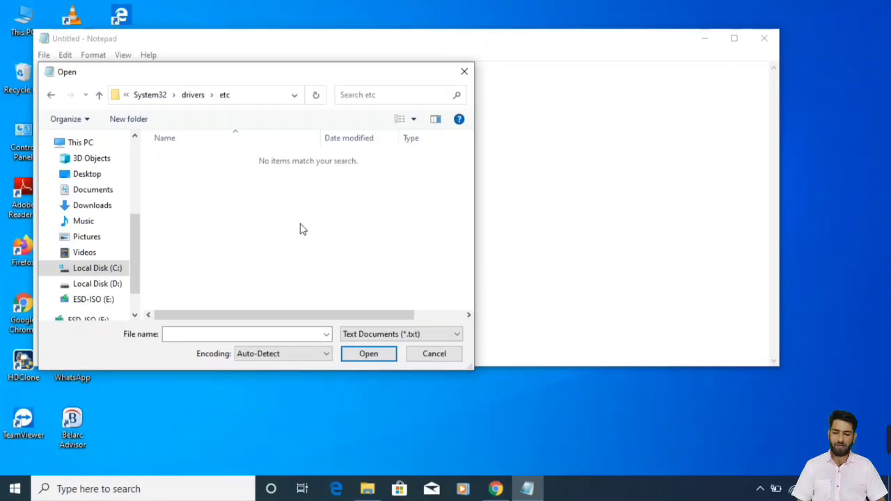
Step: Show all file types in the etc folder and open the hosts file
click(390, 335)
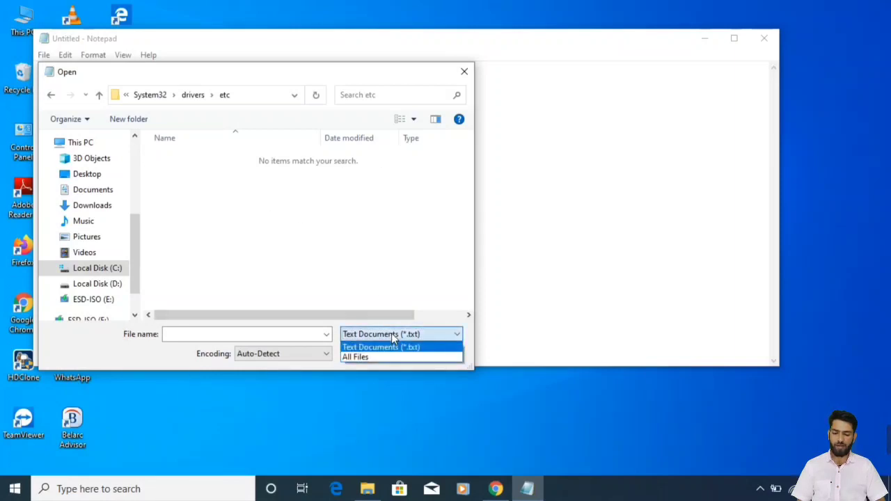
click(373, 360)
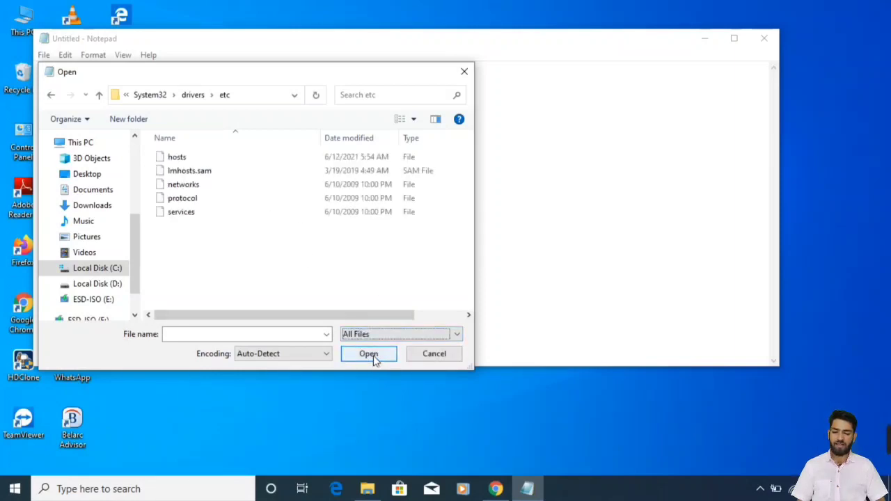
click(200, 158)
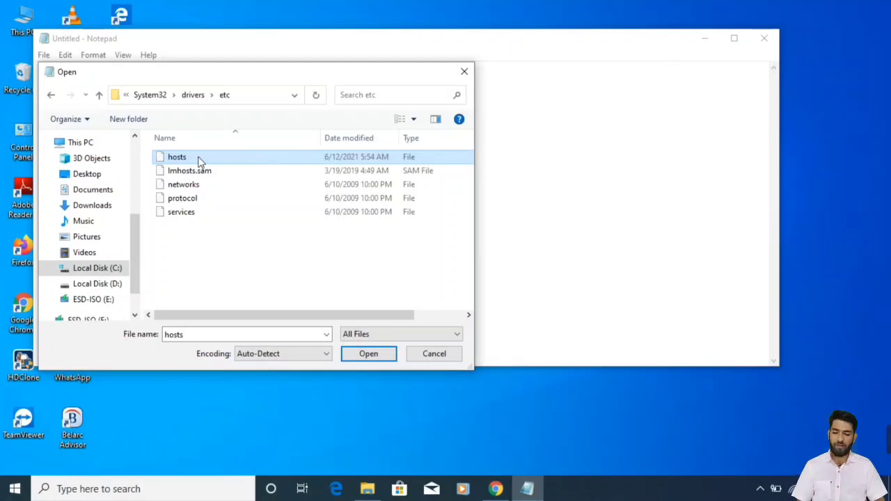
double_click(200, 161)
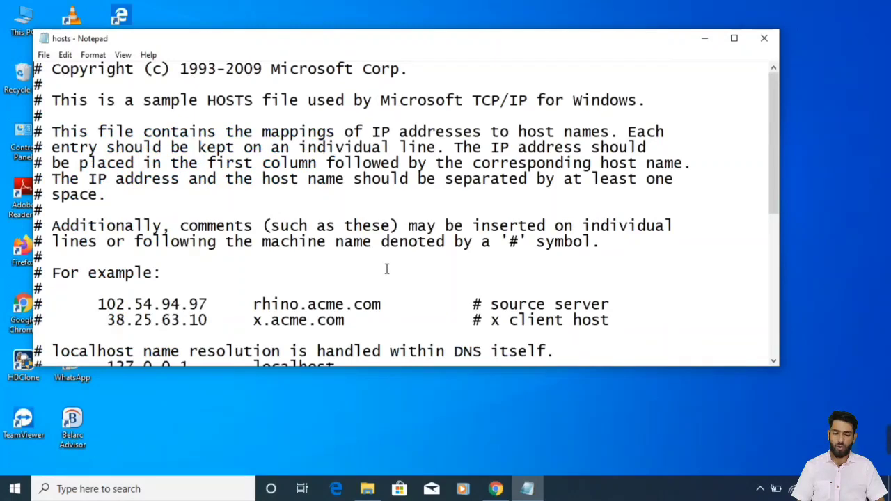
Step: Examine the example mappings and localhost entries at the end of the hosts file for suspicious lines
drag(769, 160, 769, 240)
drag(346, 220, 37, 100)
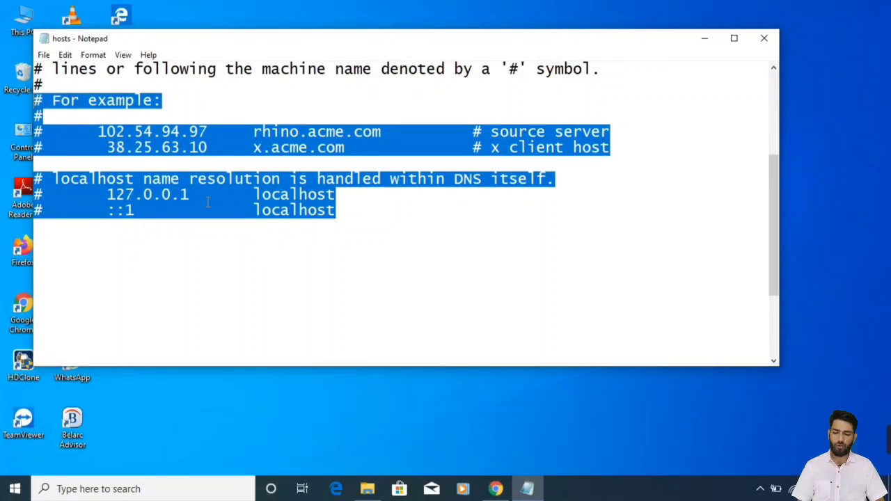
click(346, 218)
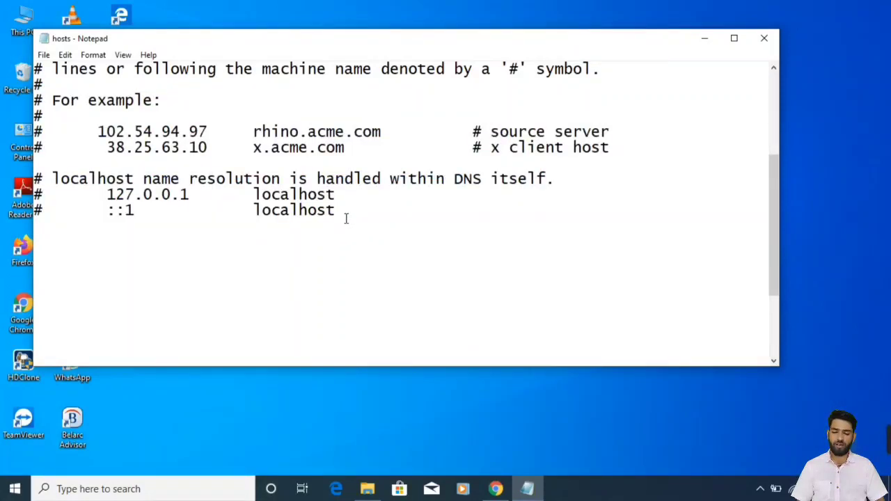
drag(346, 219, 104, 194)
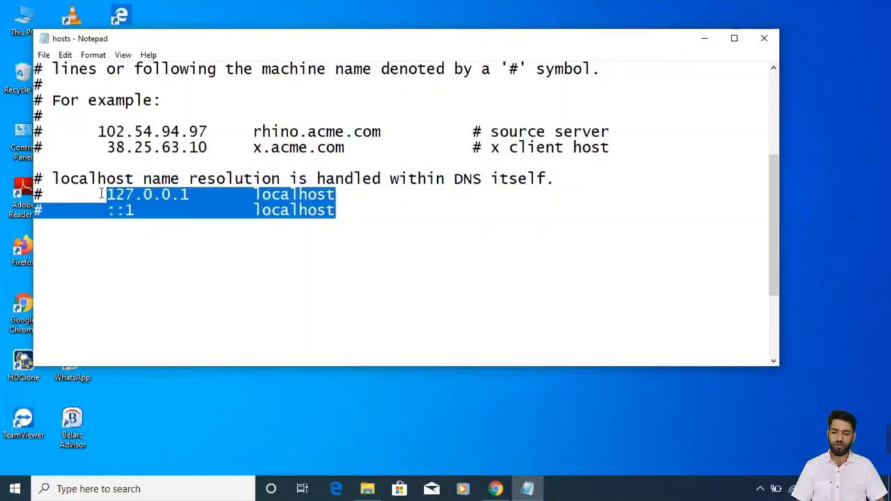
right_click(150, 193)
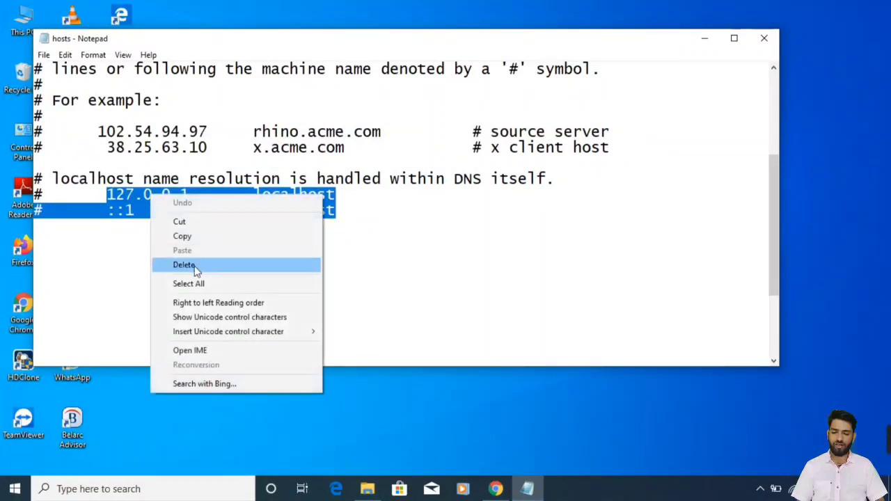
click(388, 275)
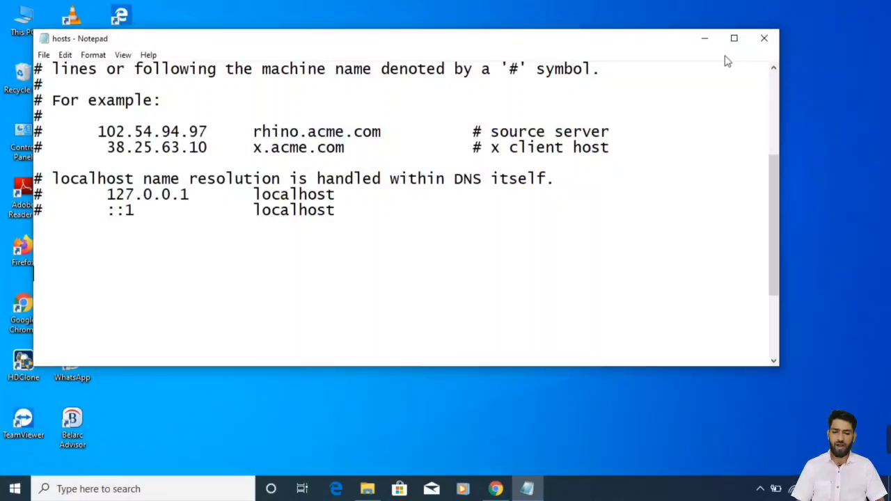
Step: Minimize the hosts file window and launch System Restore by running rstrui.exe
click(704, 39)
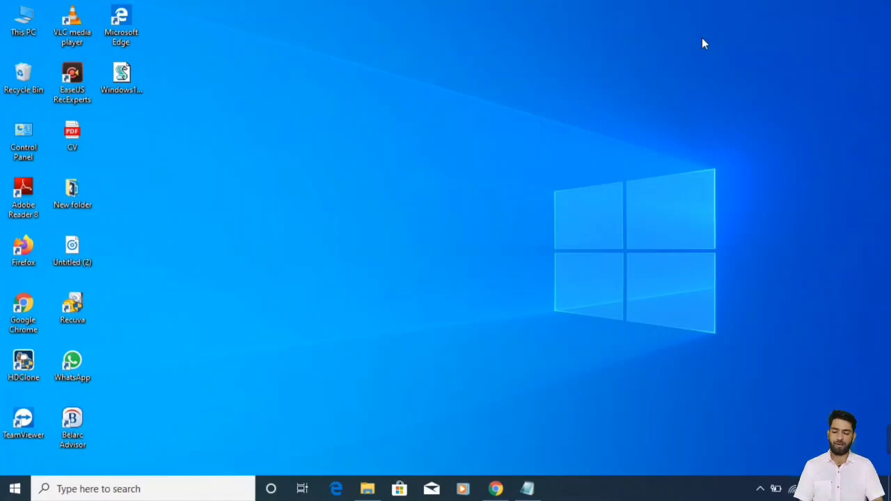
key(super+r)
key(BackSpace)
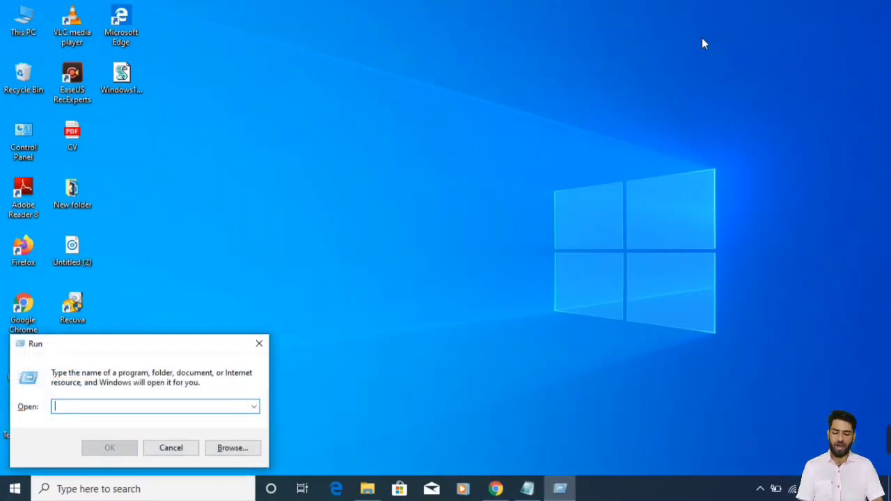
text(rstrui)
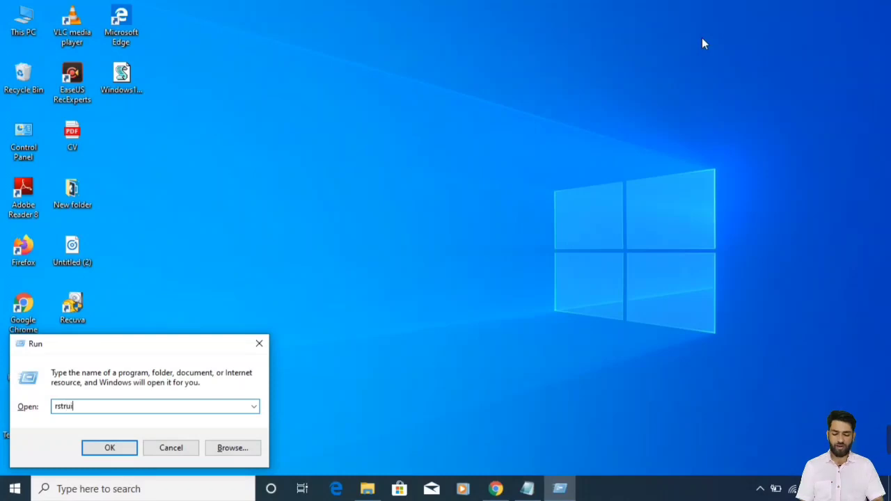
text(.exe)
key(Return)
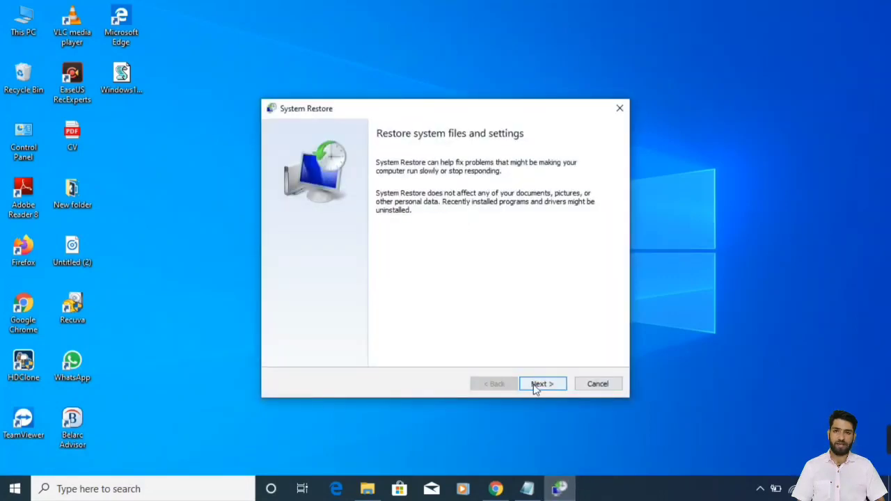
Step: Select the 7/16/2021 2:23:44 PM Windows Update restore point, proceed to its confirmation page, and cancel System Restore
click(533, 385)
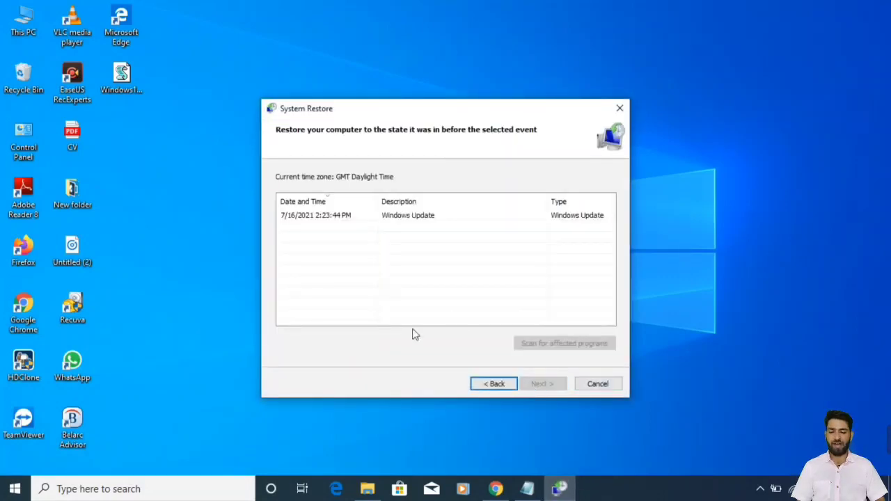
click(302, 217)
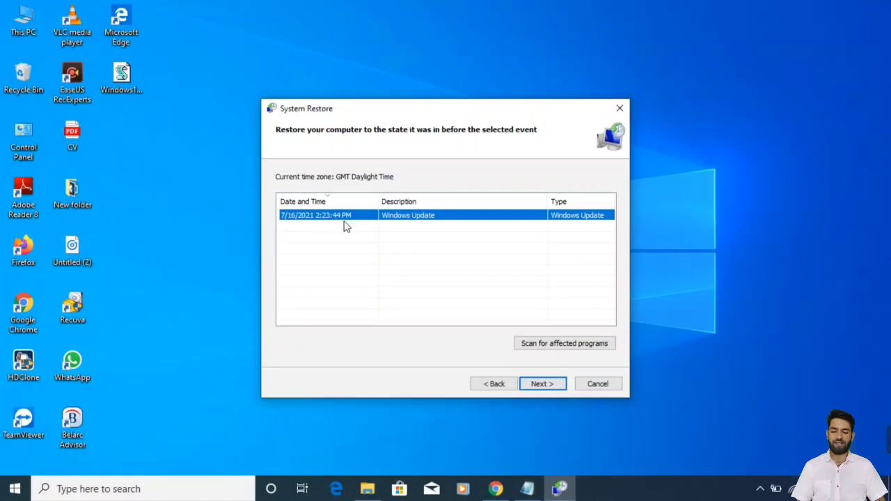
click(539, 387)
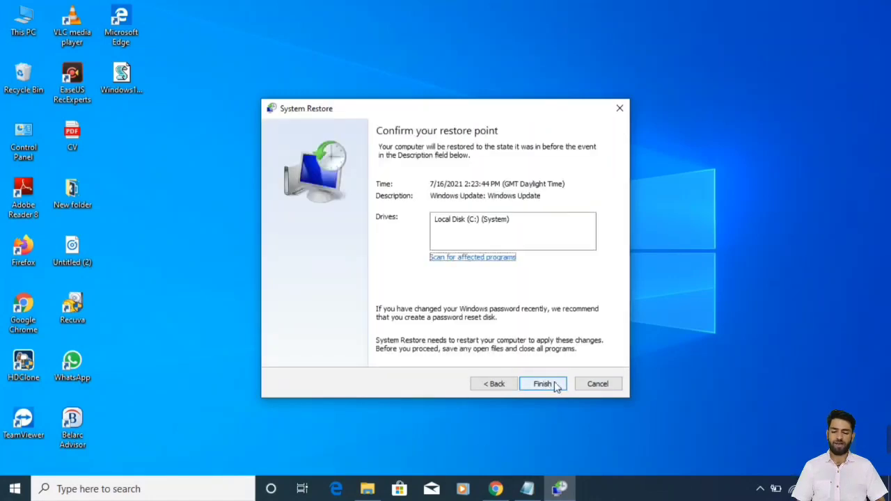
click(592, 388)
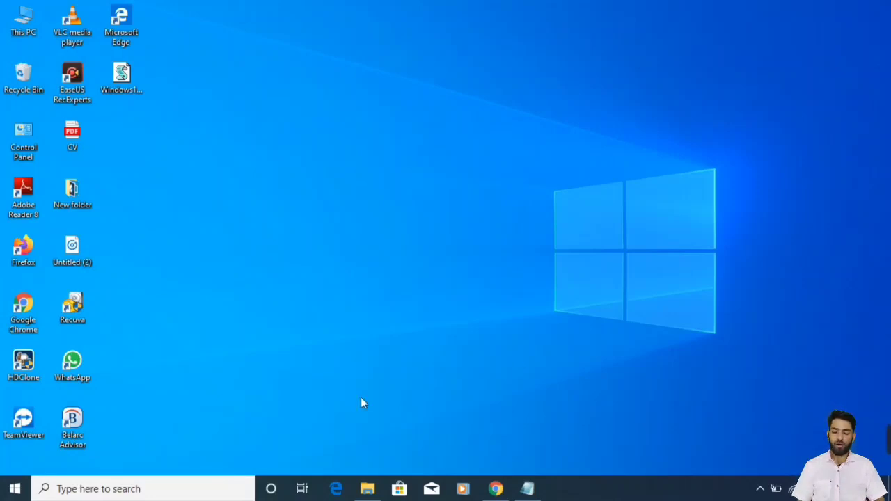
Step: Search Windows for "ransomware" and dismiss the search results
click(128, 491)
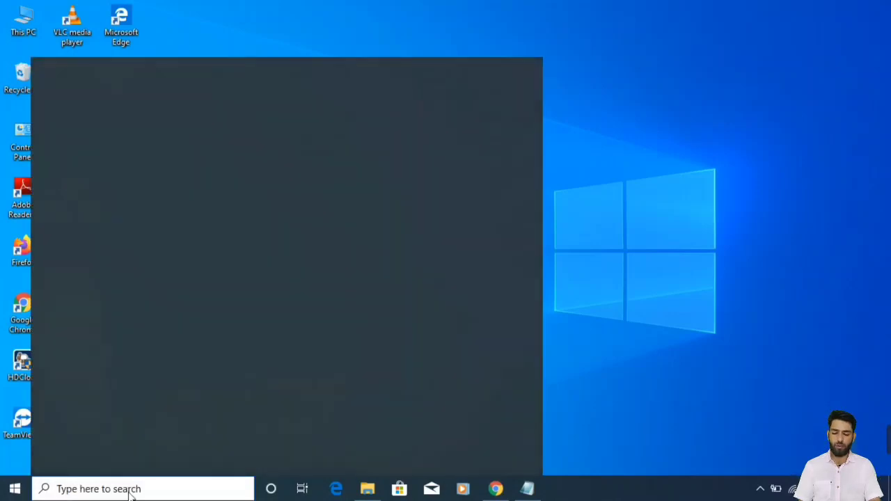
text(ransomware)
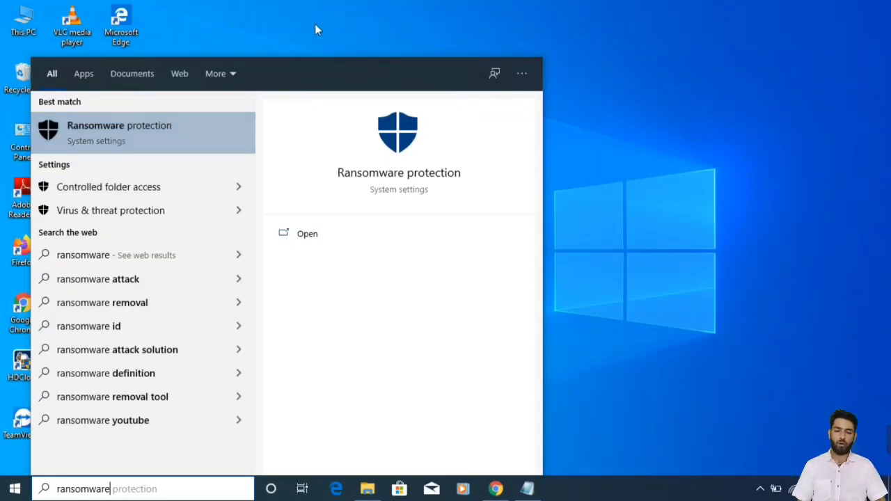
click(673, 137)
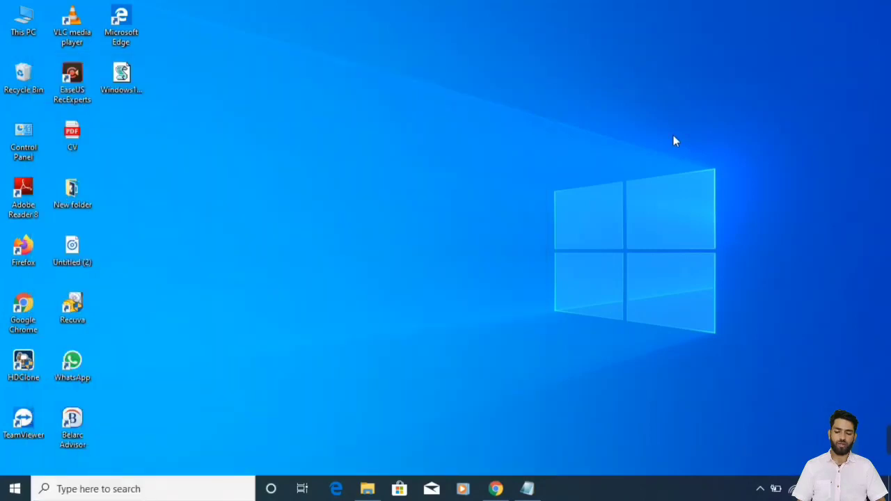
Step: Open the Ransomware Tools folder on Local Disk (D:) and launch ShadowExplorer from it
click(367, 489)
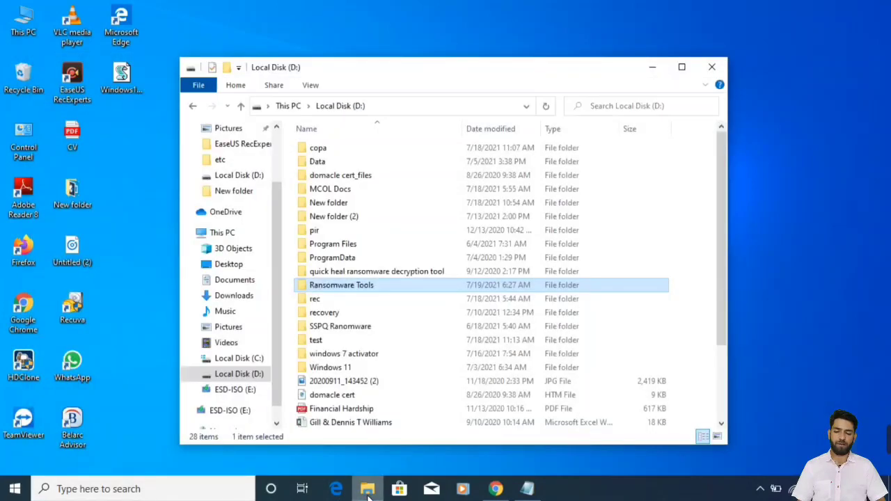
double_click(360, 287)
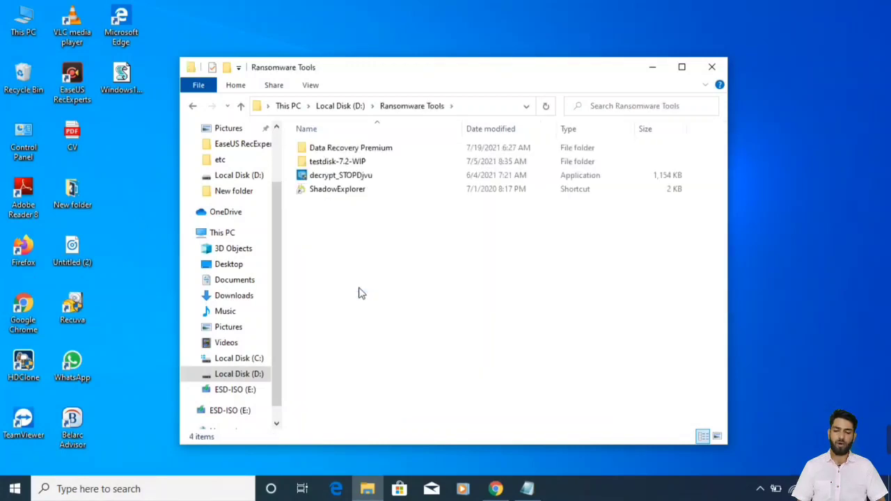
click(335, 193)
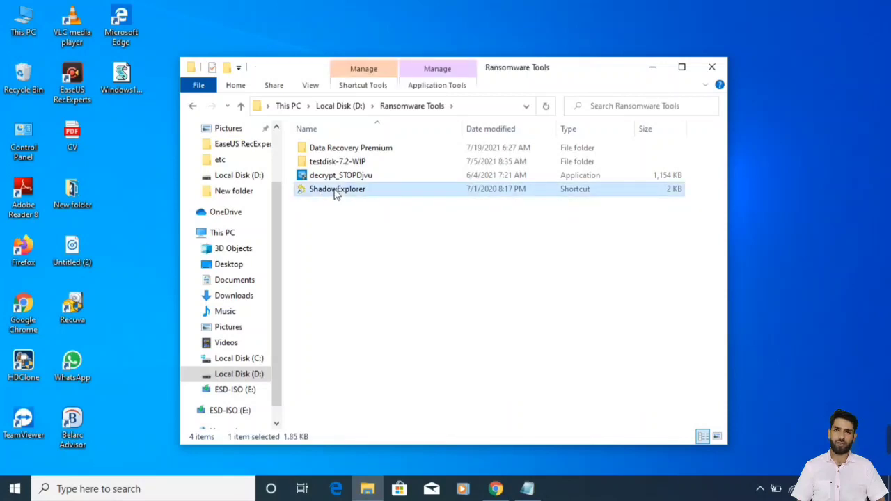
double_click(336, 193)
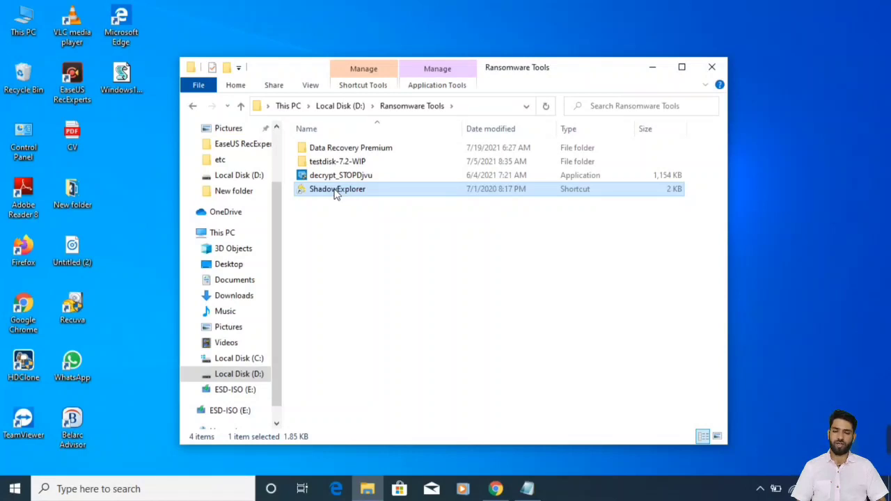
double_click(335, 191)
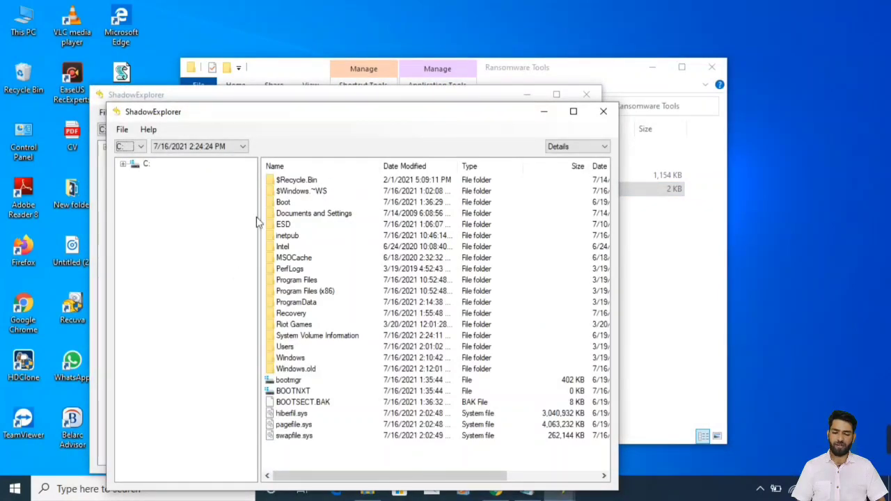
Step: Export the Recovery folder from the C: shadow copy dated 7/16/2021 2:24:24 PM to the Desktop, and minimize both ShadowExplorer windows
click(298, 317)
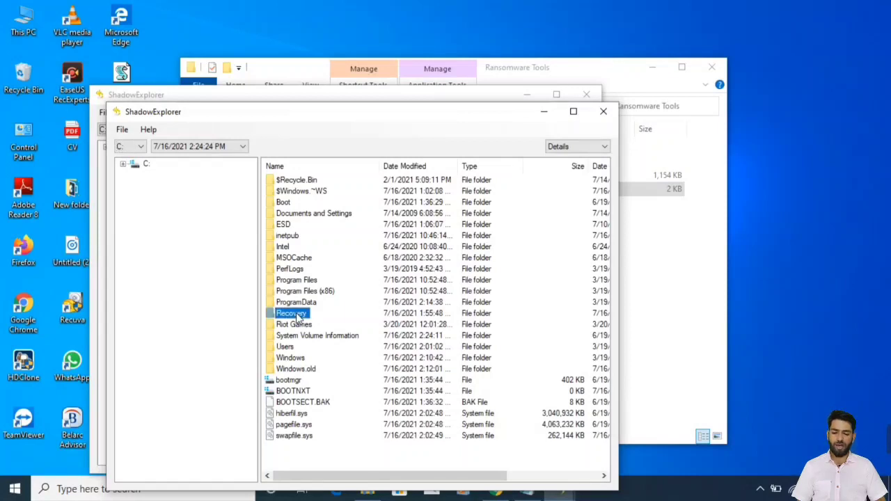
right_click(298, 316)
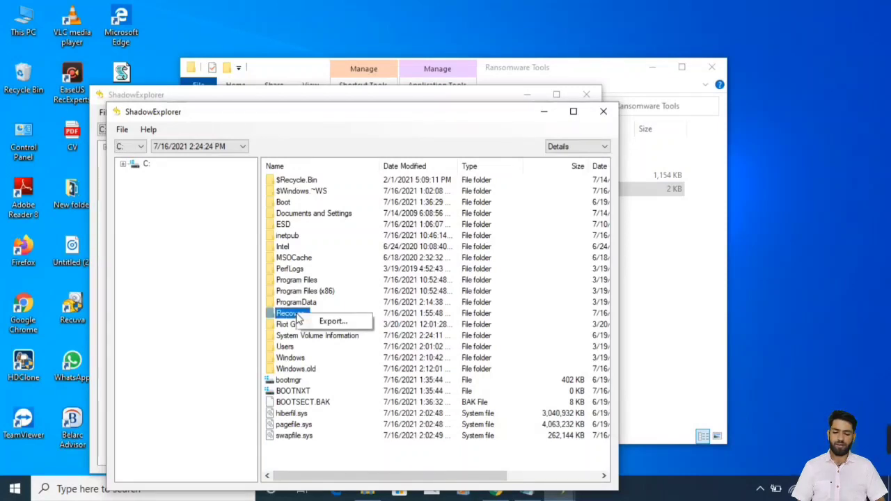
click(330, 321)
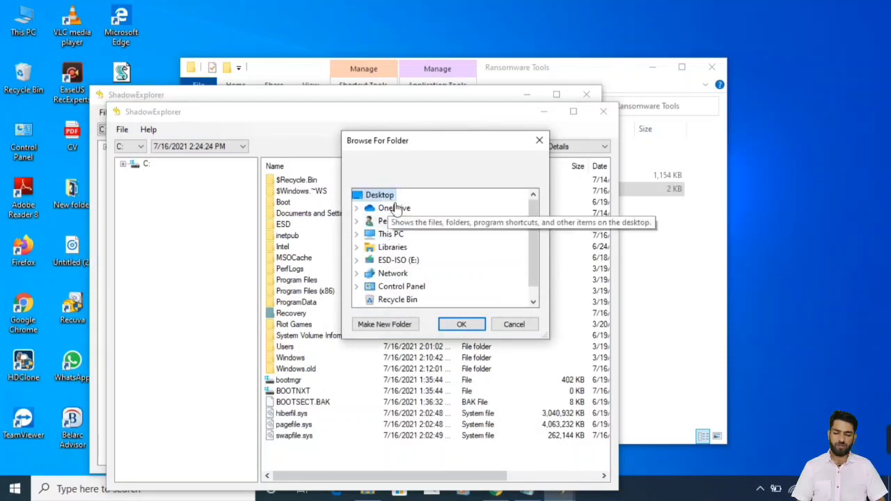
click(462, 324)
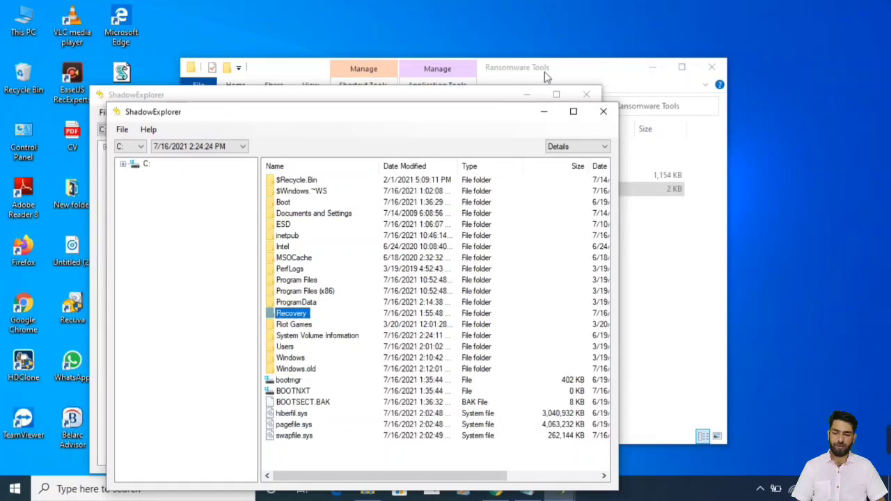
click(543, 111)
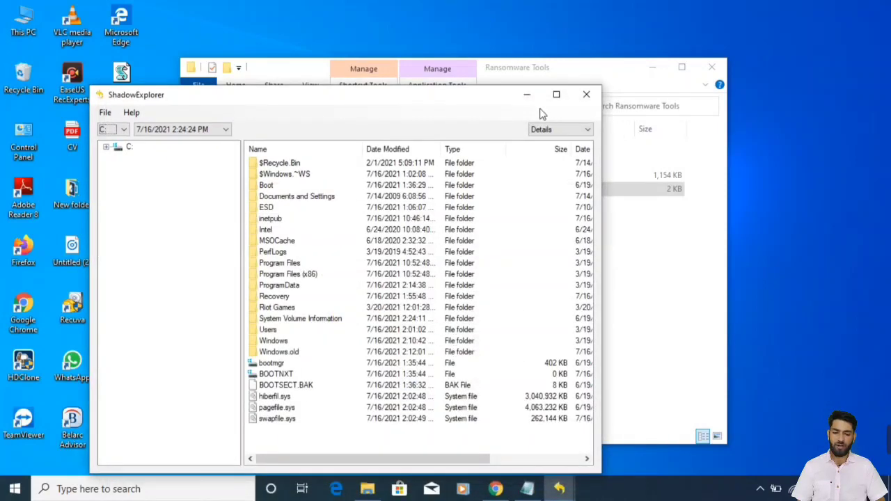
click(526, 95)
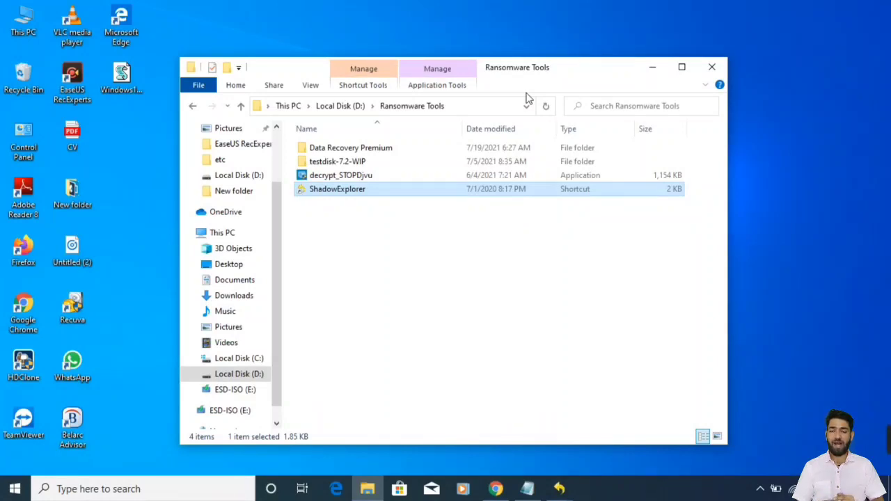
Step: Run decrypt_STOPDjvu from the Ransomware Tools folder, accepting its license terms and disclaimer to open the decryptor
double_click(352, 175)
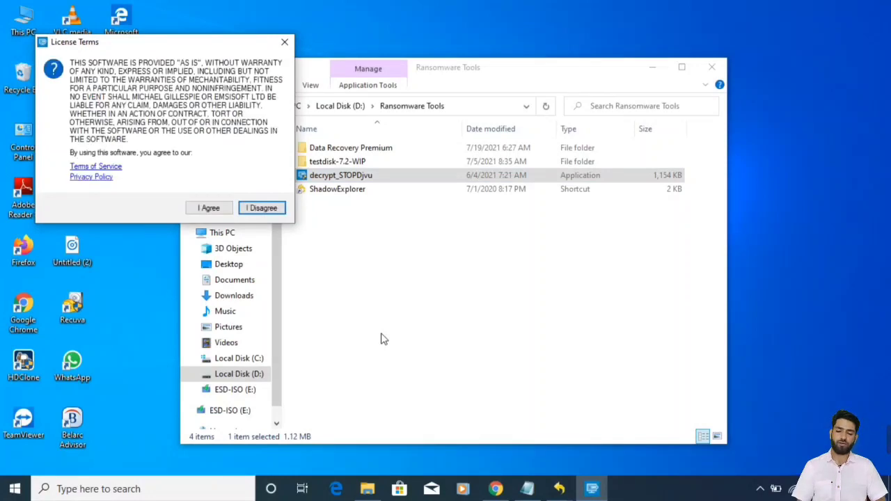
click(213, 208)
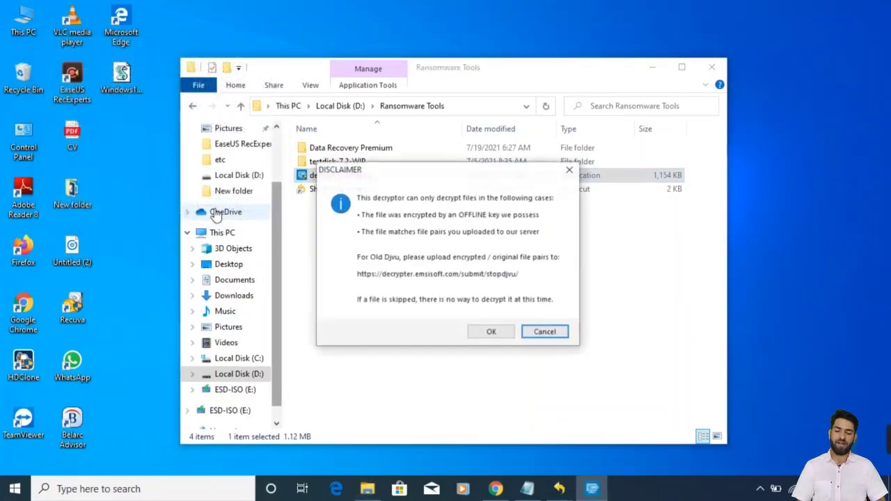
click(491, 331)
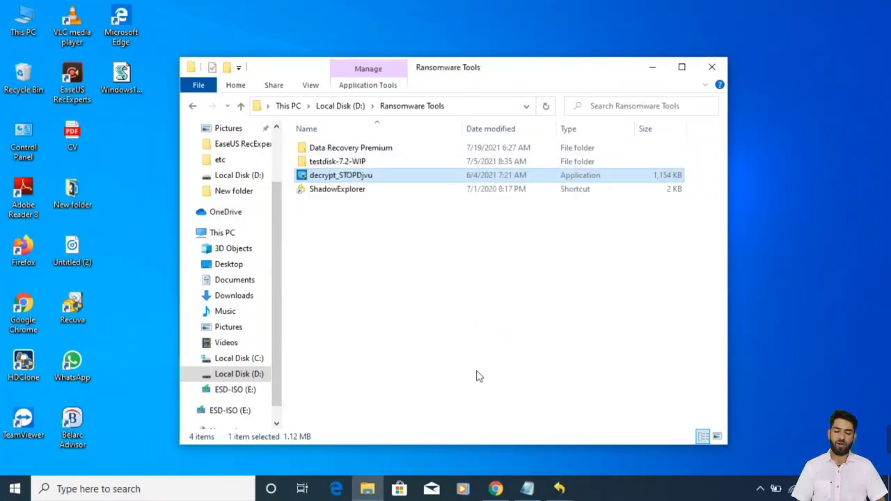
mouse_move(335, 180)
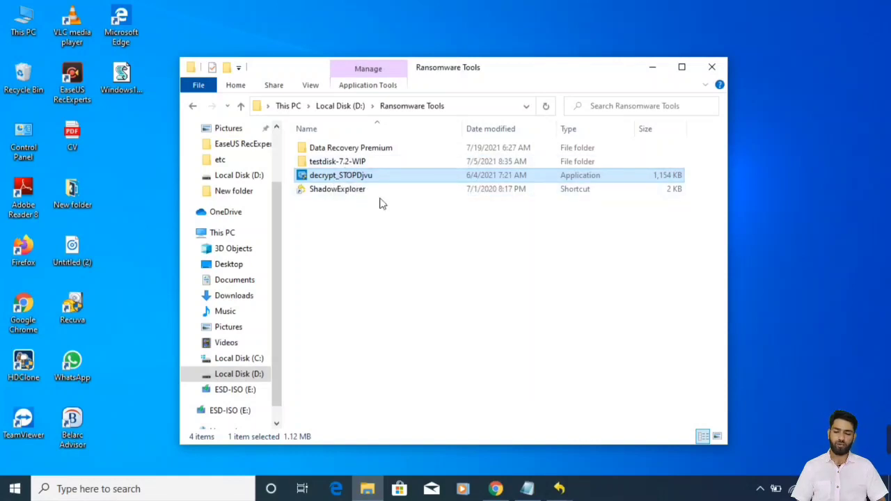
key(Return)
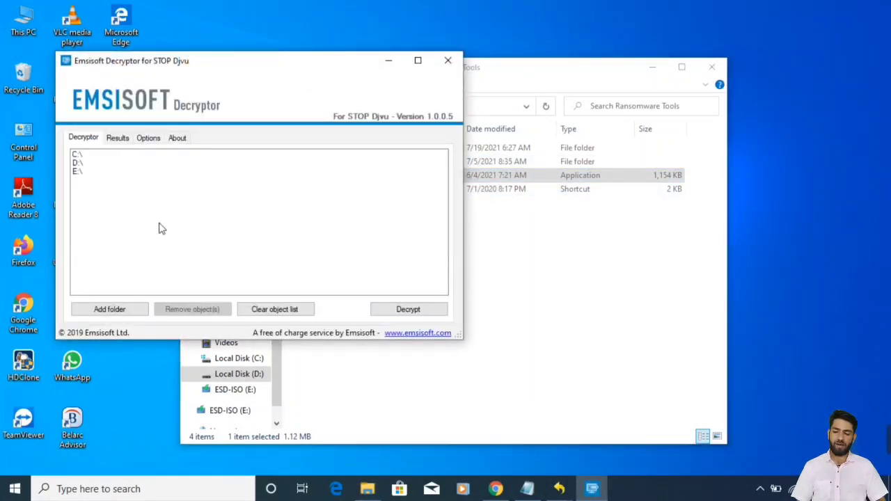
Step: Select C:\ in the decryptor's object list, view the folder picker without adding a folder, and minimize the decryptor
click(82, 155)
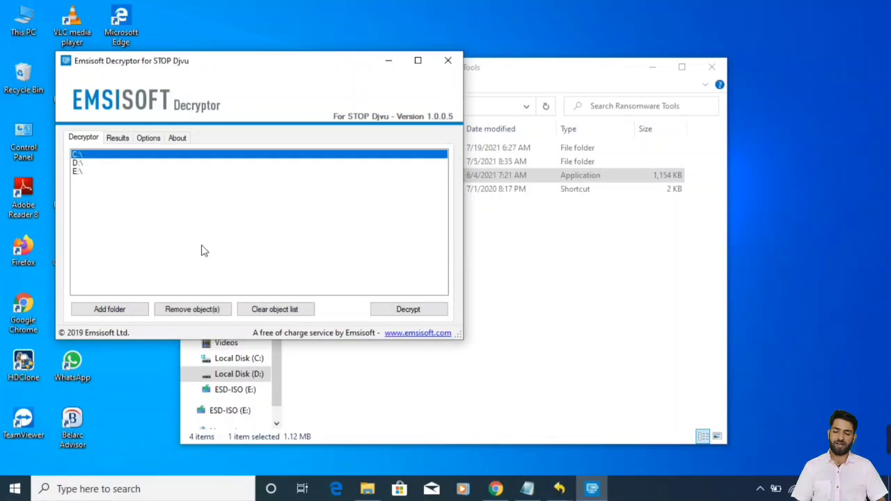
click(115, 307)
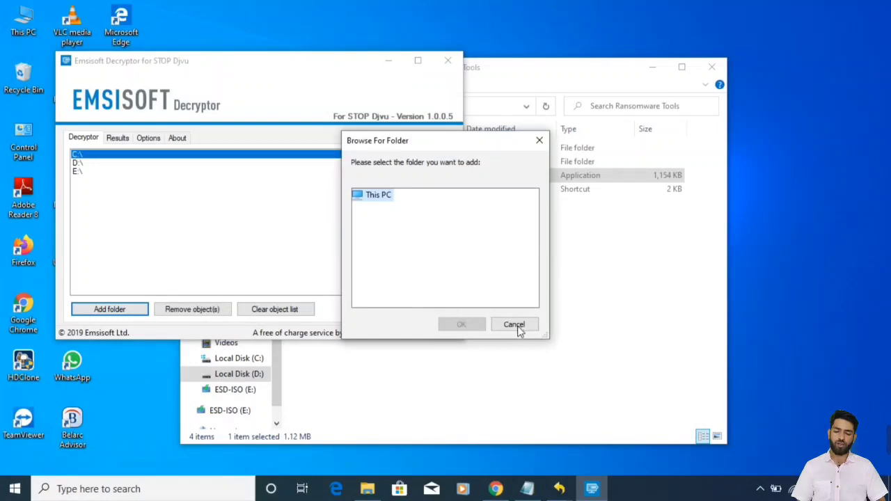
key(Escape)
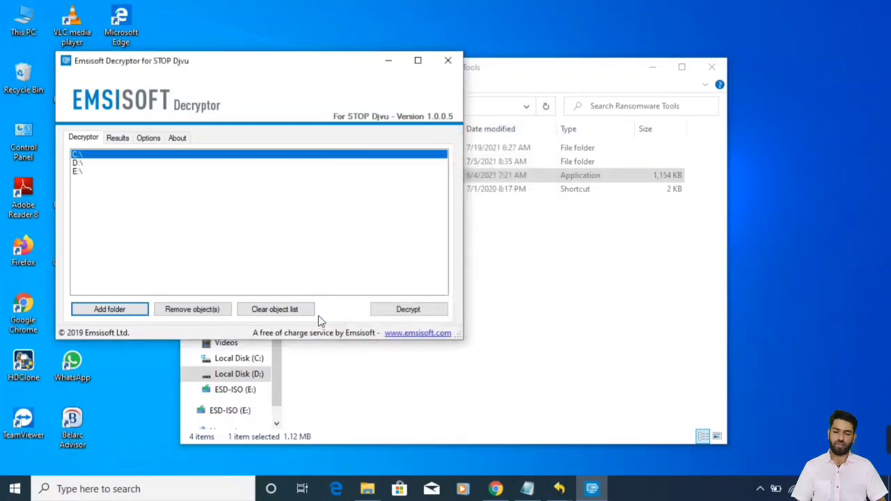
click(450, 64)
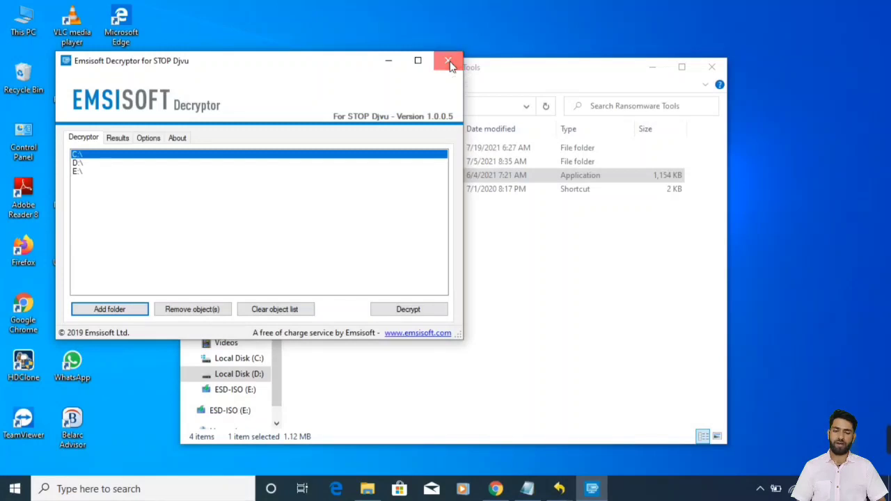
click(387, 62)
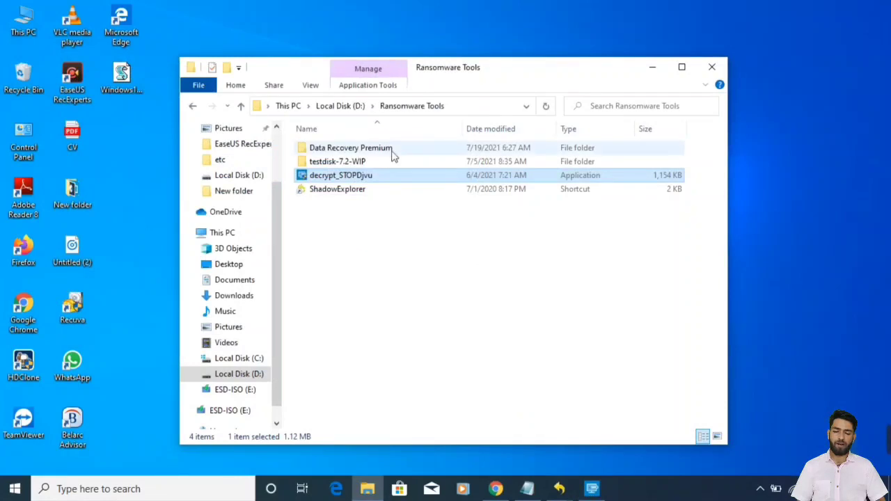
Step: View the contents of the testdisk-7.2-WIP folder, minimize the browser window covering it, and return to Ransomware Tools
click(346, 163)
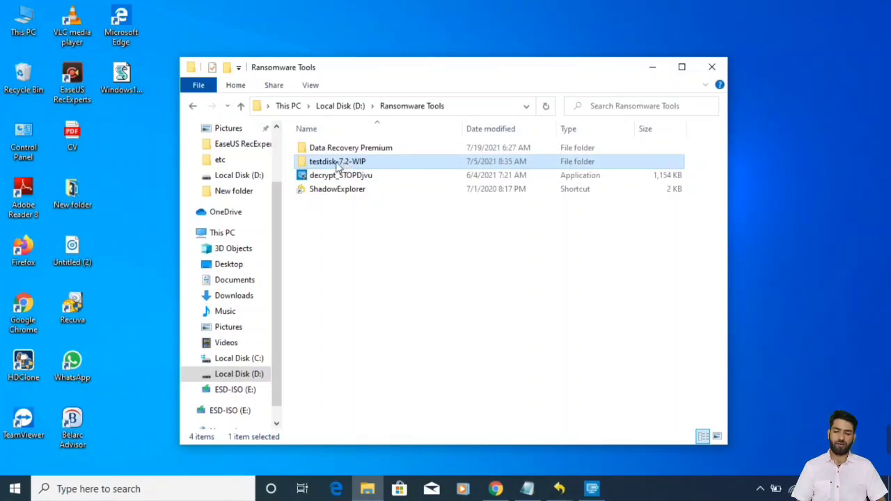
double_click(341, 164)
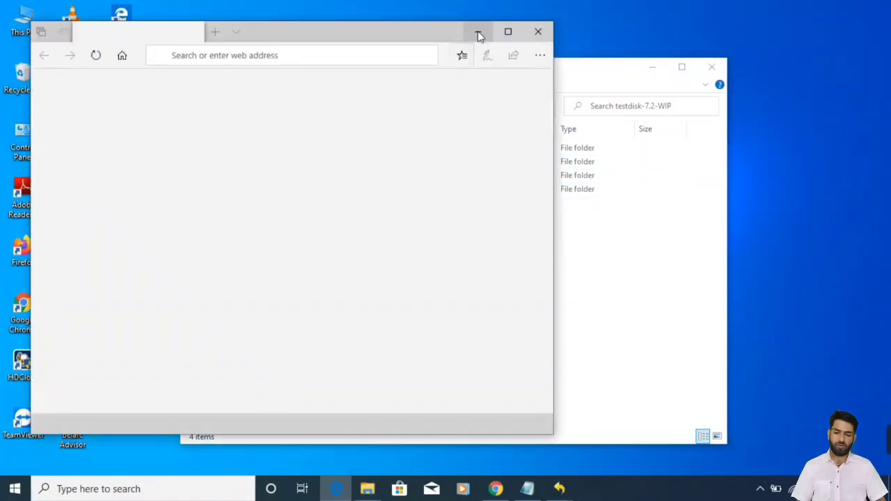
click(478, 32)
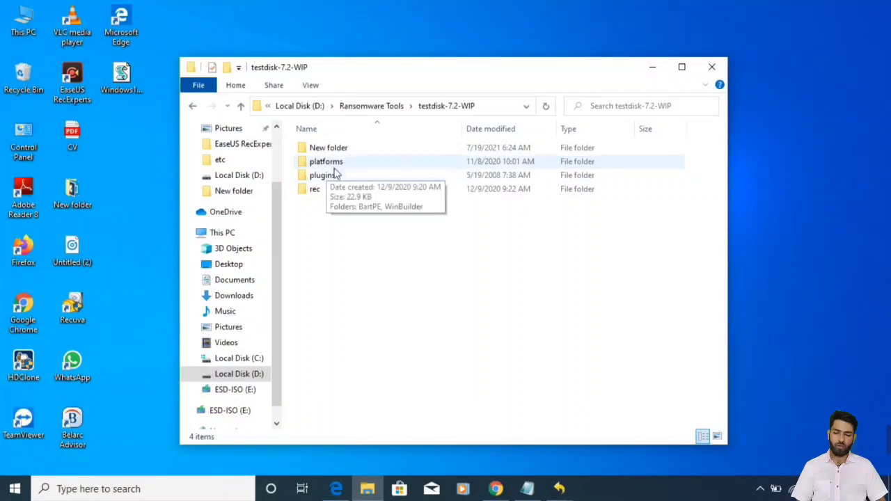
click(194, 107)
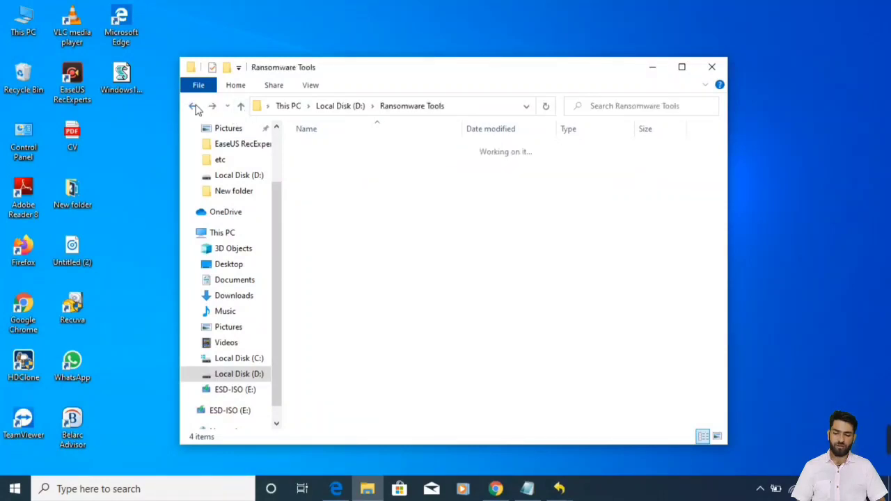
Step: Switch to Chrome and search Google for "testdisk photorec" in a new tab
click(495, 489)
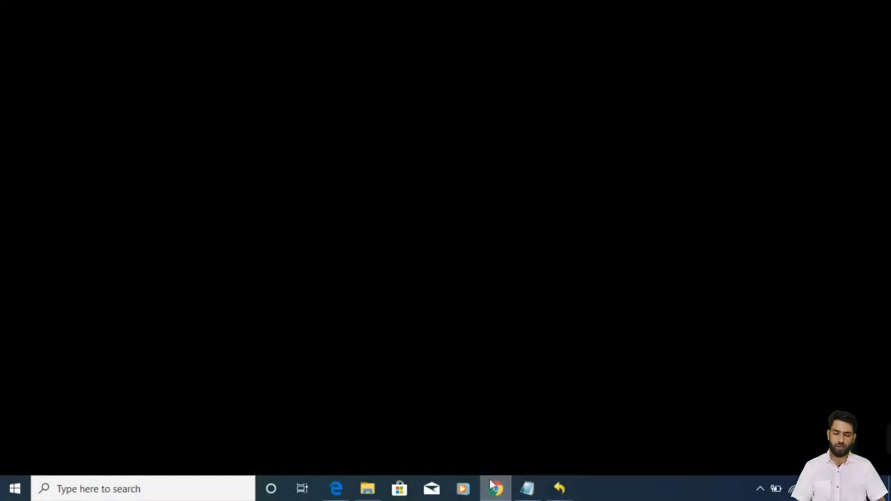
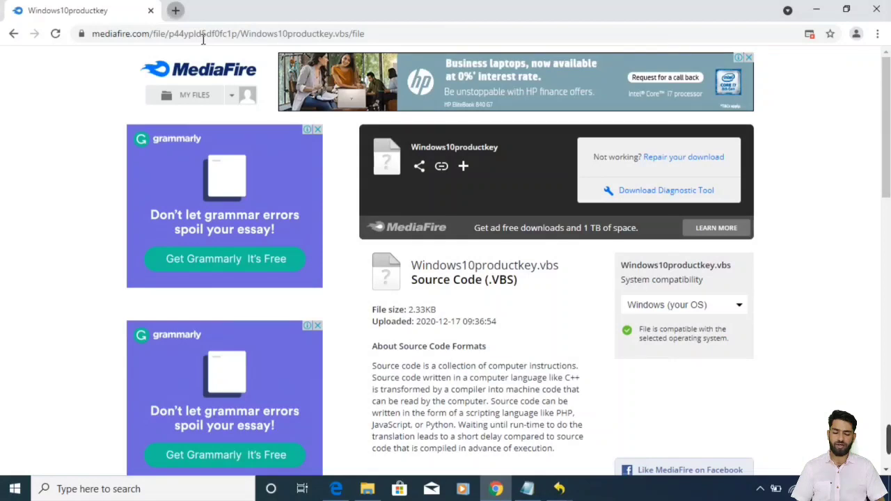
click(202, 36)
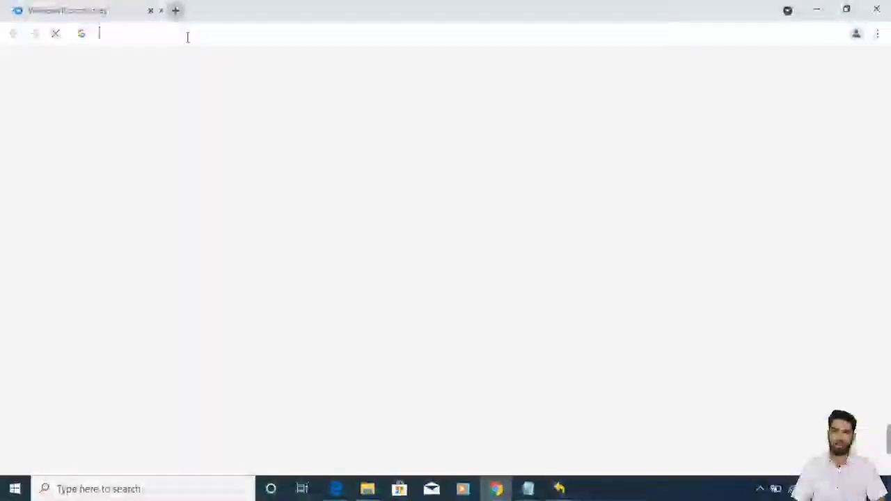
key(ctrl+t)
key(ctrl+t)
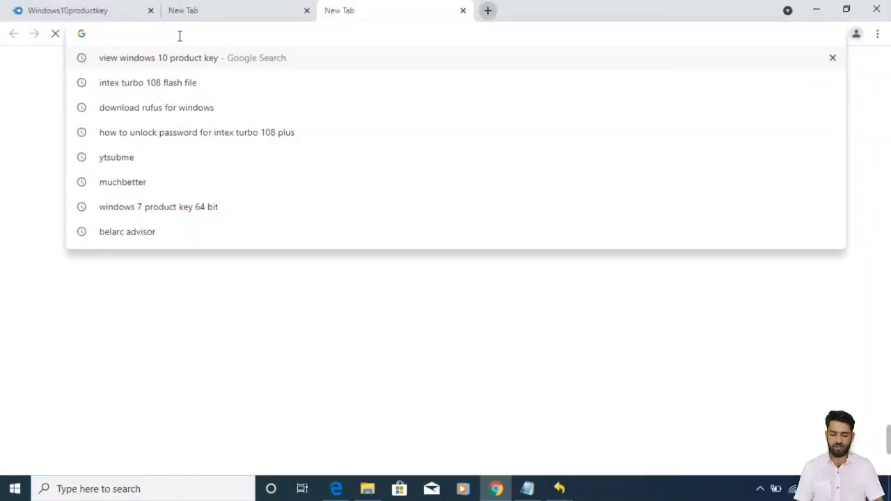
text(testdisk )
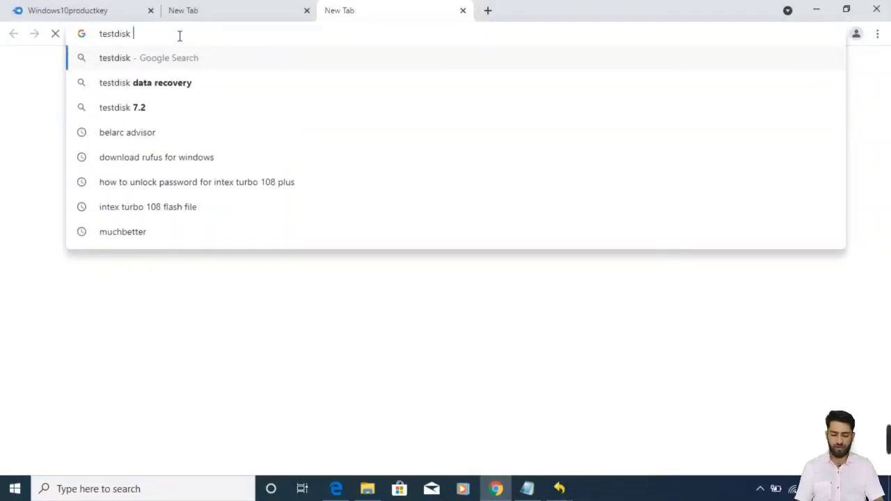
text(photo)
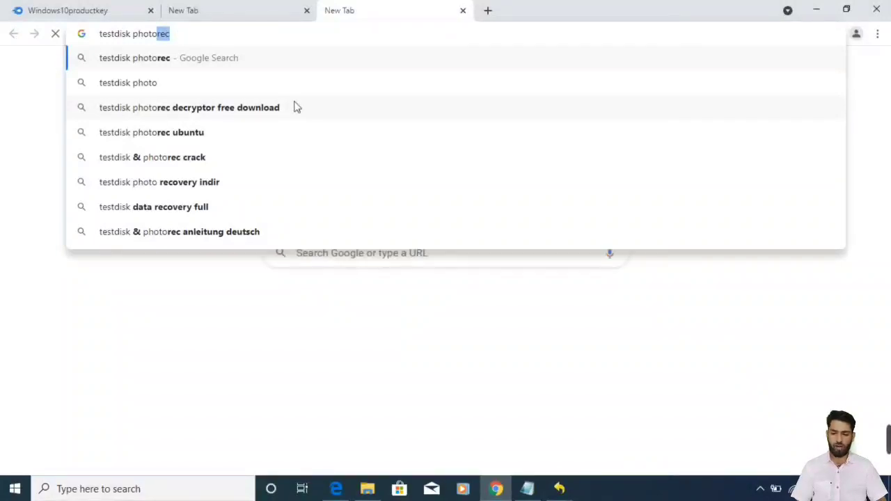
click(186, 69)
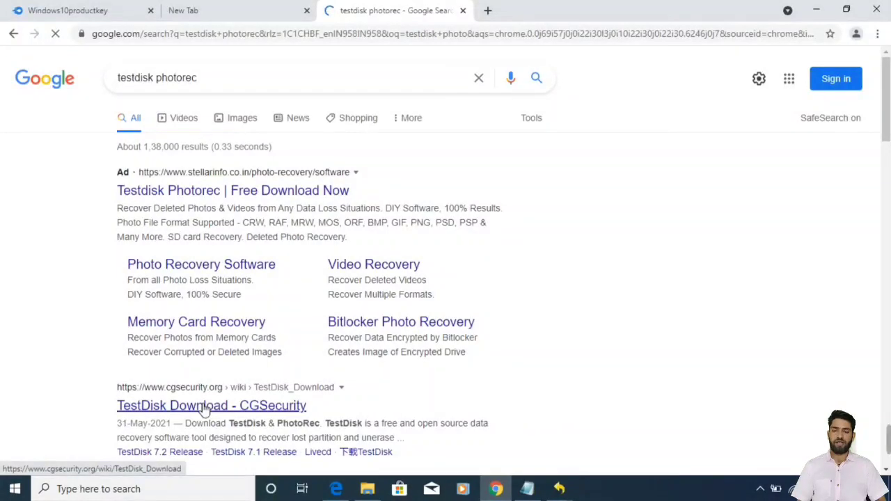
Step: Open CGSecurity's TestDisk Download page and download TestDisk 7.2-WIP for Windows
click(206, 406)
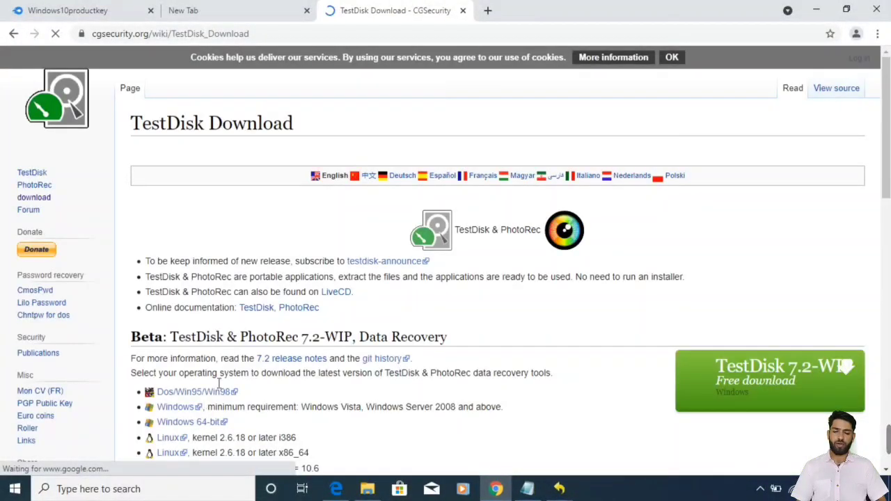
click(741, 383)
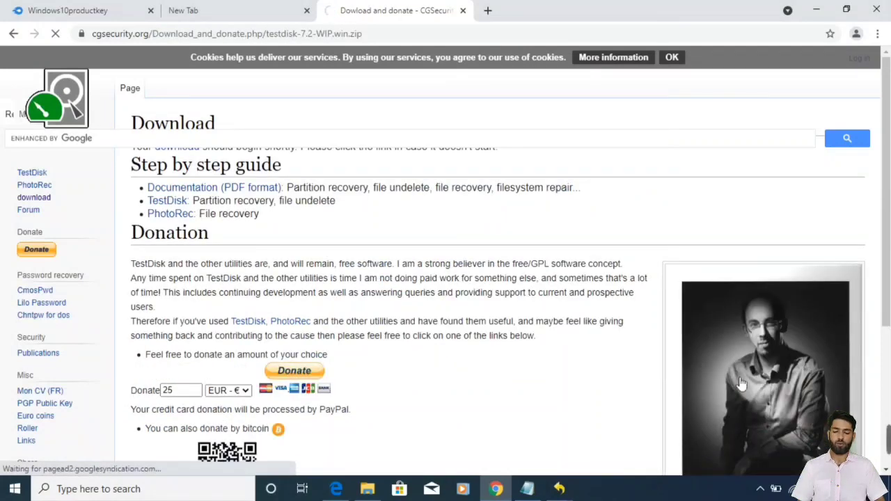
scroll(460, 341, down, 4)
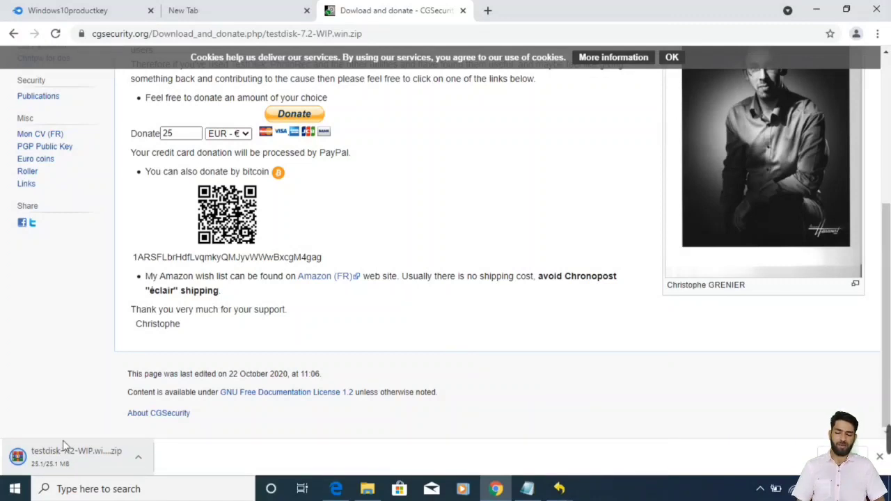
Step: Show the downloaded testdisk-7.2-WIP archive in its folder and copy it into D:\Ransomware Tools
click(140, 458)
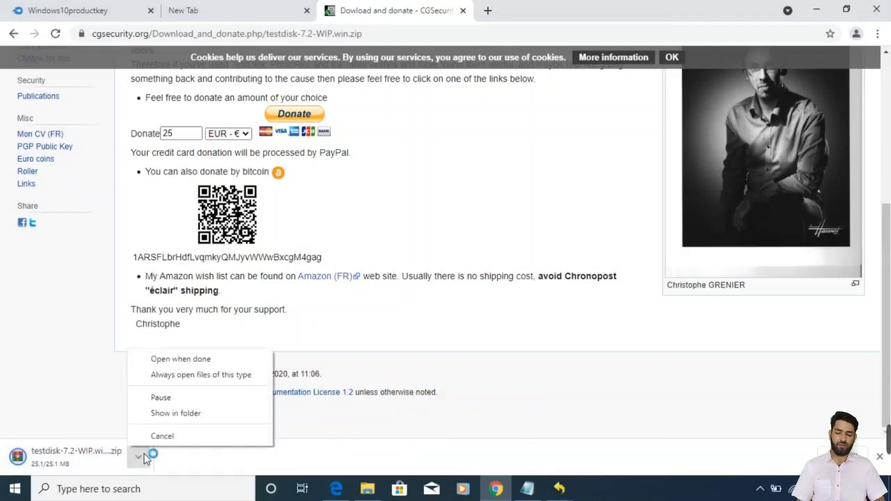
click(174, 414)
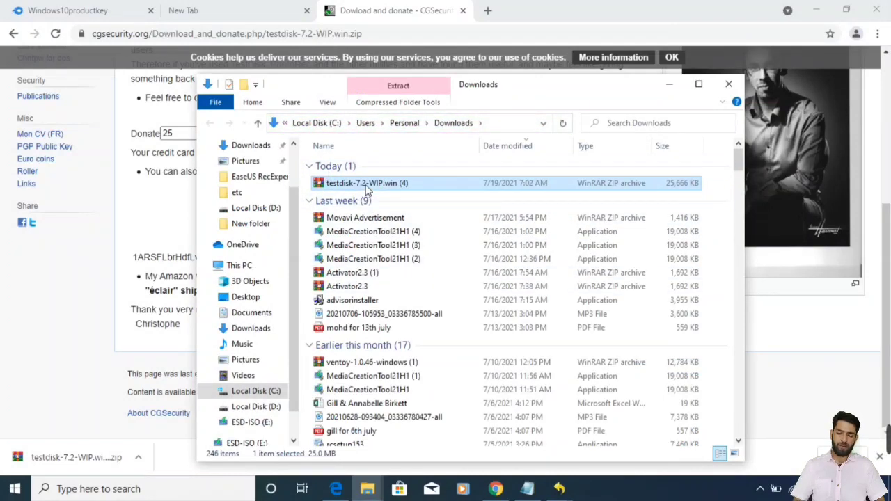
click(256, 407)
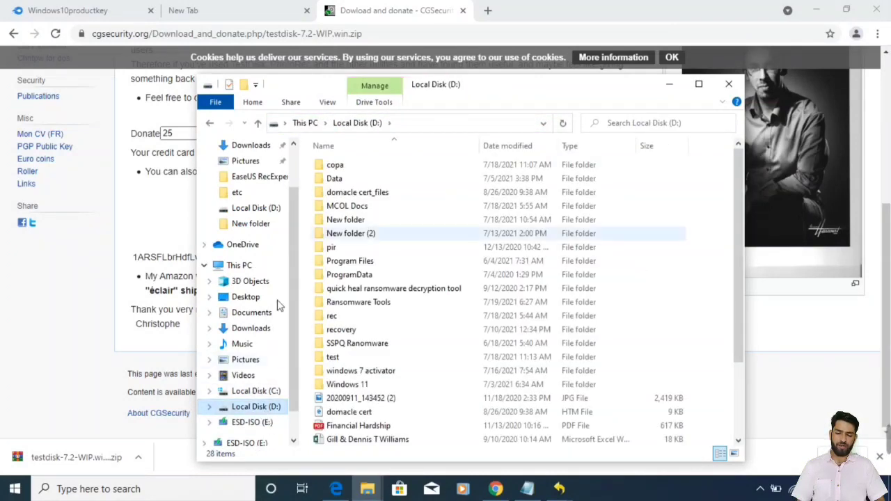
double_click(373, 306)
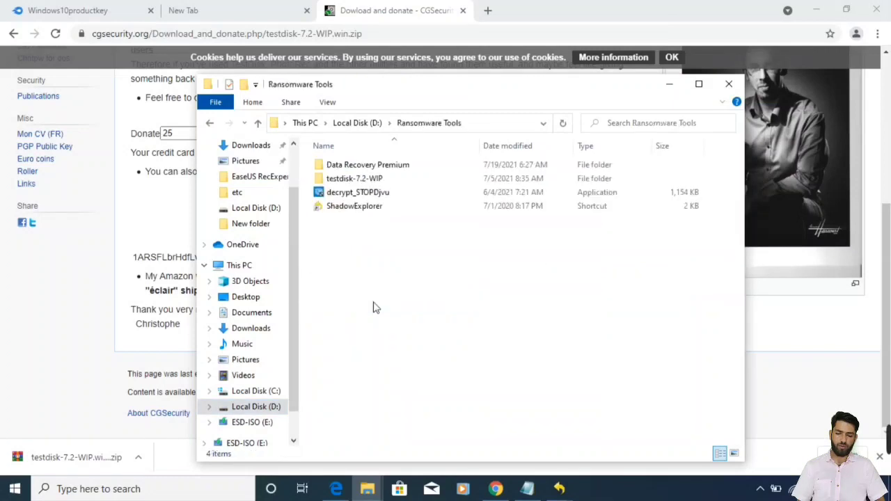
key(ctrl+v)
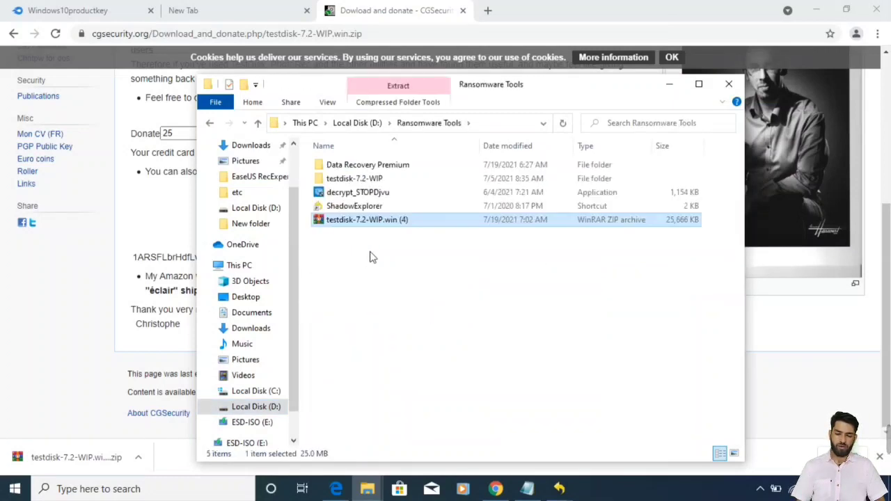
Step: Extract the testdisk-7.2-WIP.win (4) archive directly into Ransomware Tools, replacing all existing files
right_click(390, 223)
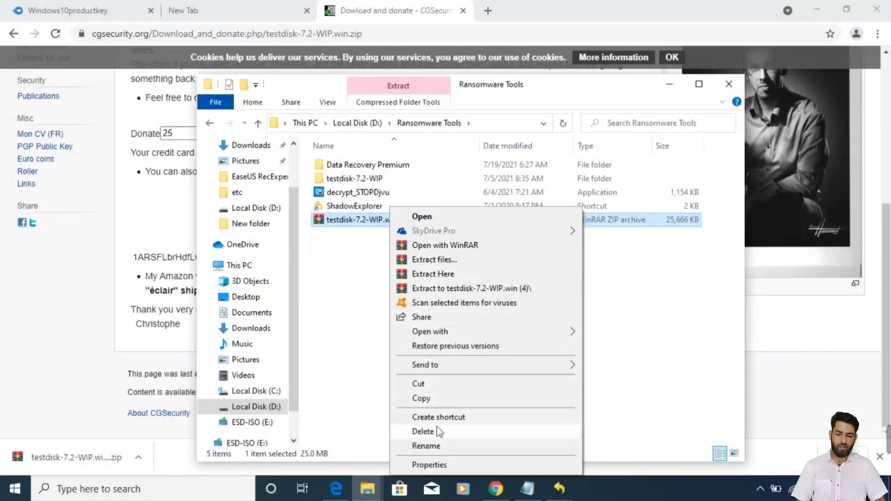
click(440, 274)
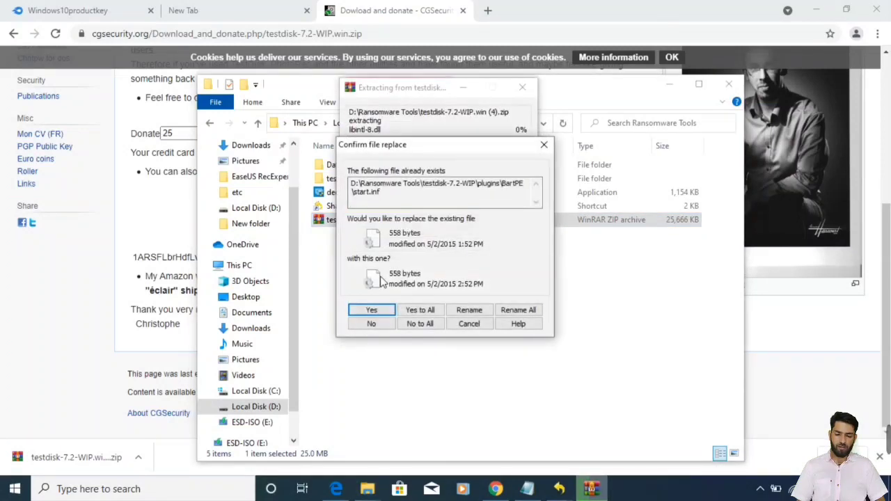
click(420, 312)
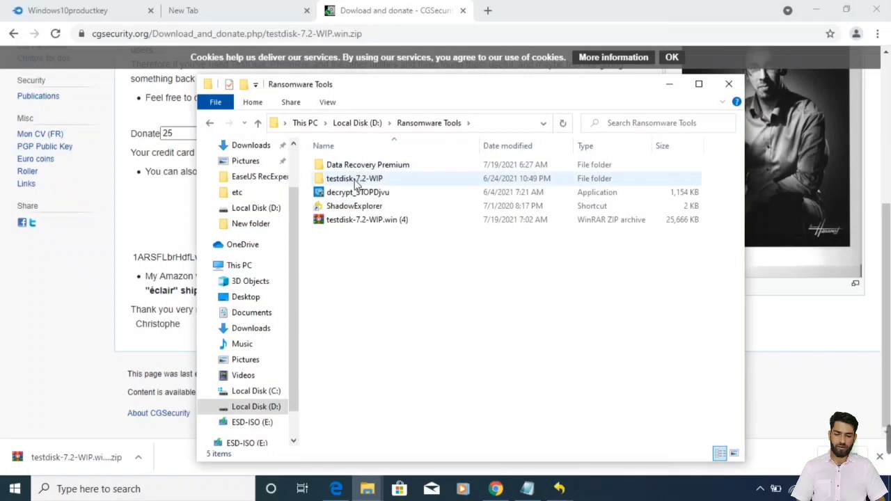
Step: Launch qphotorec_win from the extracted testdisk-7.2-WIP folder and minimize the folder window
double_click(355, 179)
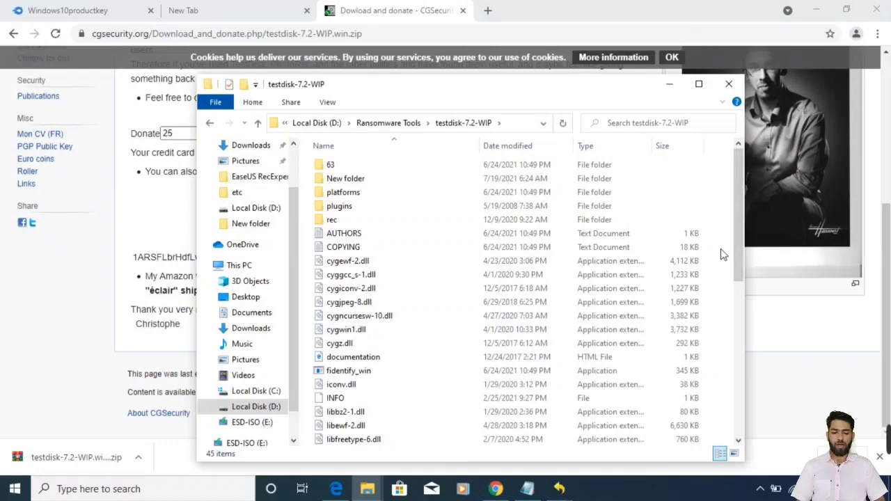
drag(736, 224, 736, 381)
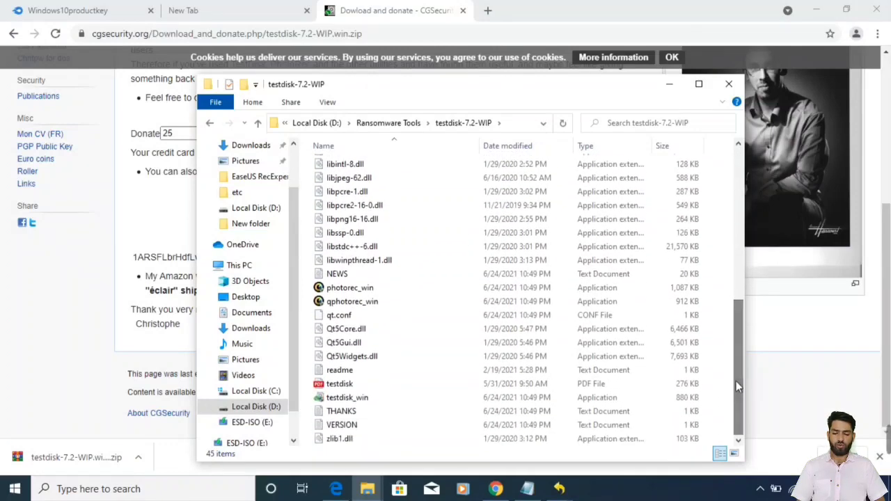
double_click(352, 301)
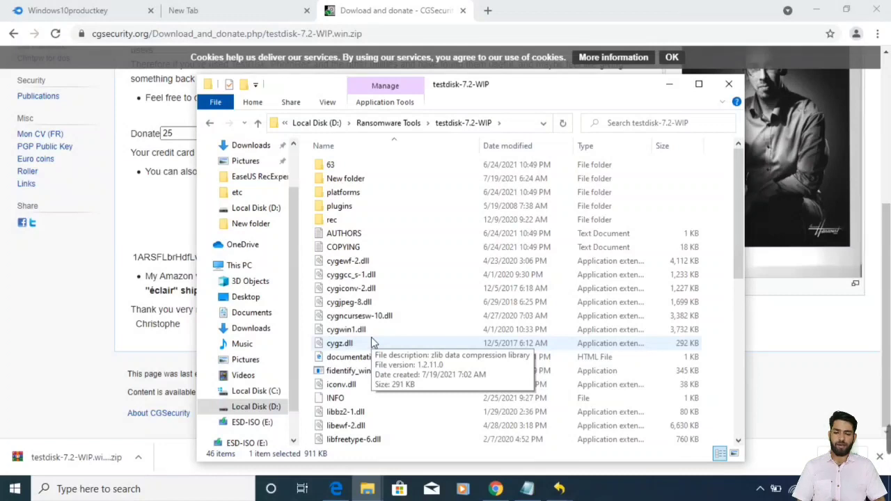
click(670, 84)
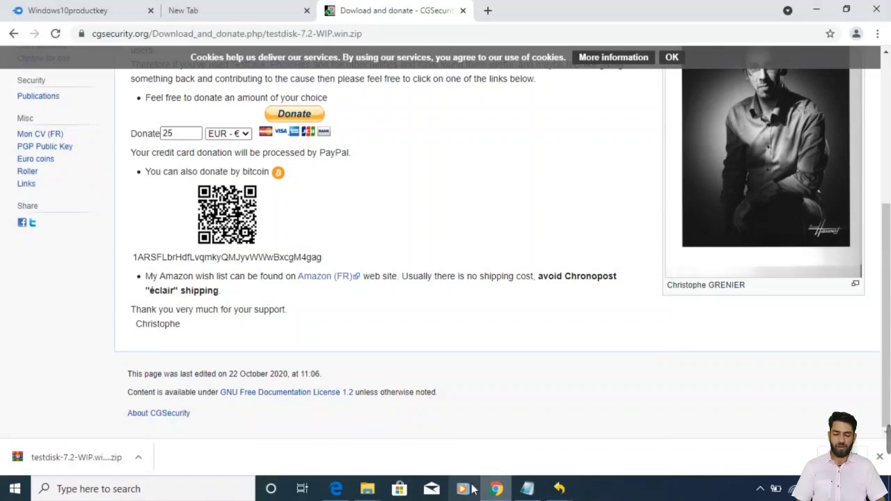
Step: Return to the open Ransomware Tools window, run qphotorec_win from testdisk-7.2-WIP, and clear the folder window off QPhotoRec
click(369, 489)
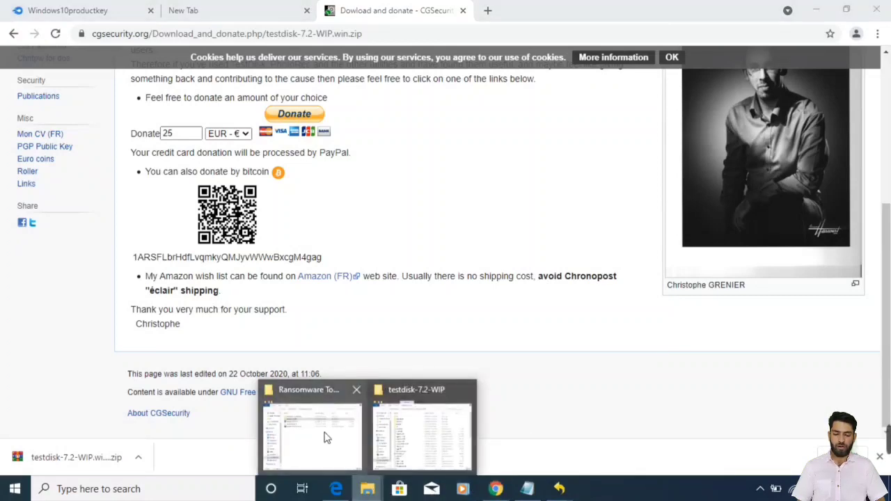
click(325, 434)
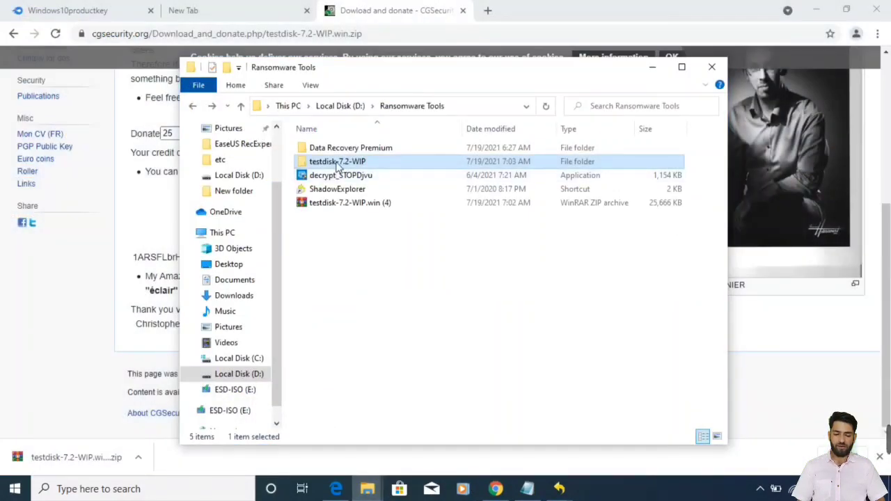
double_click(340, 163)
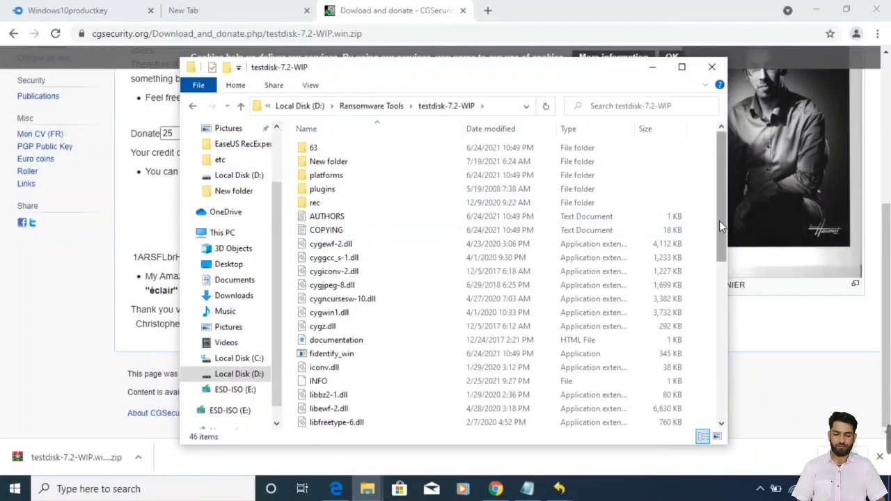
drag(719, 221, 723, 414)
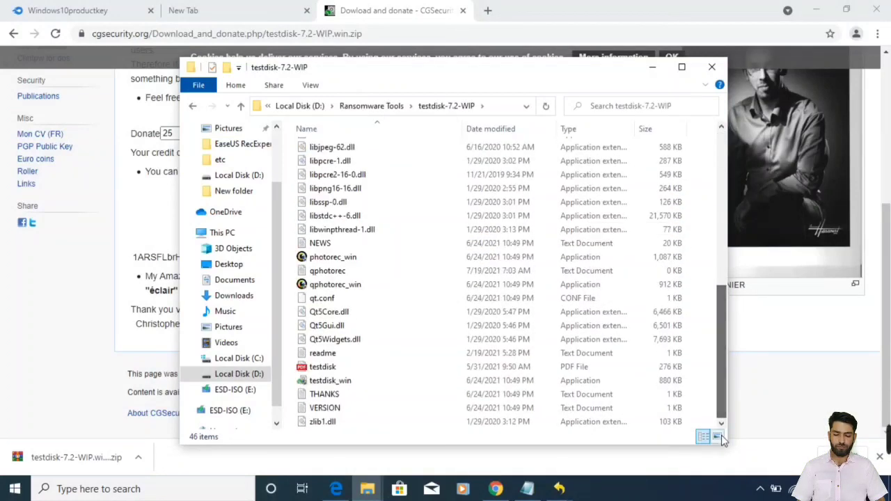
double_click(348, 285)
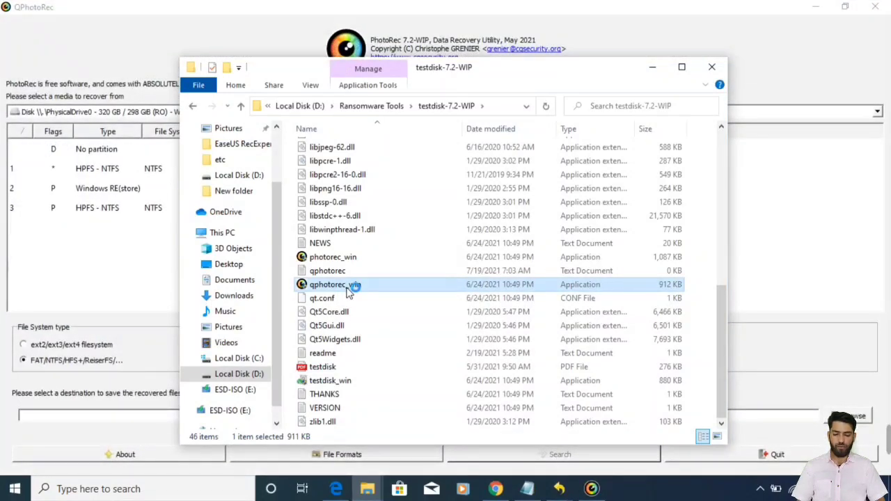
scroll(390, 258, up, 9)
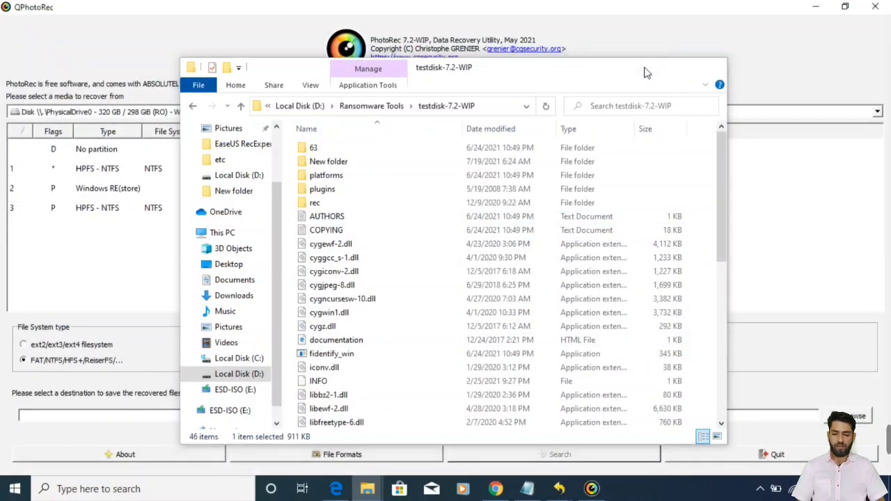
click(648, 68)
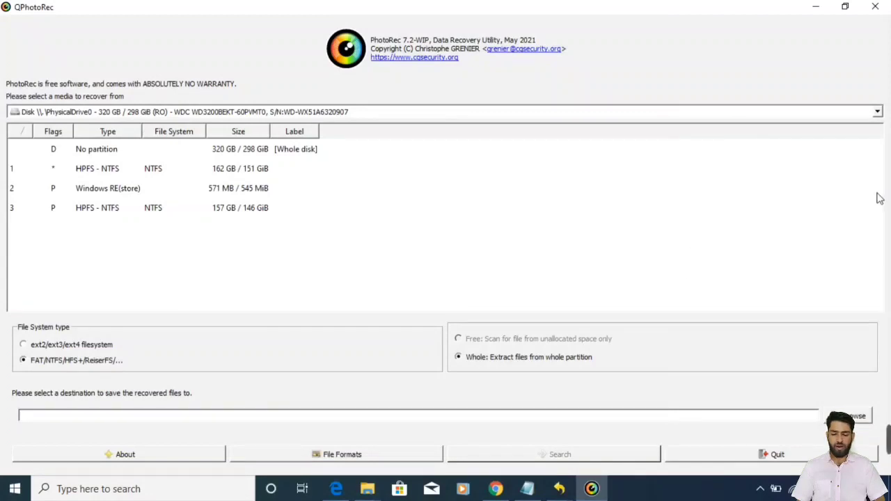
Step: Deselect all of QPhotoRec's recoverable file formats and enable the png format
click(337, 457)
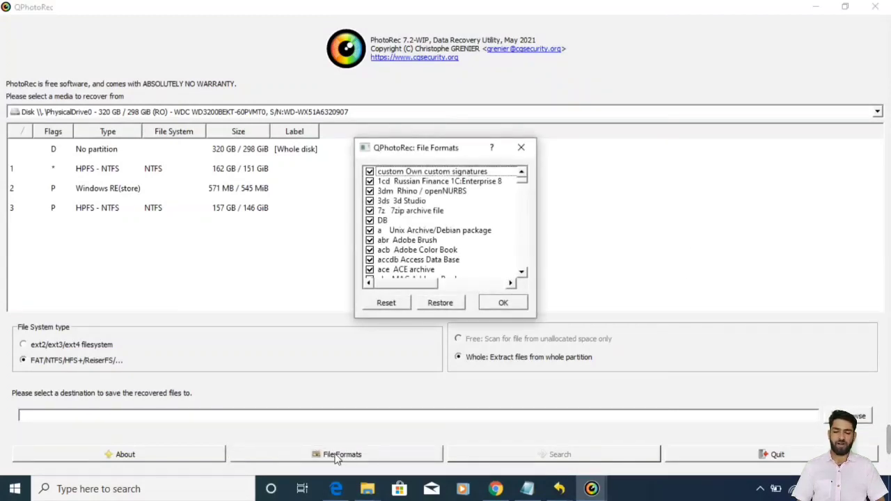
click(384, 303)
click(411, 262)
text(png)
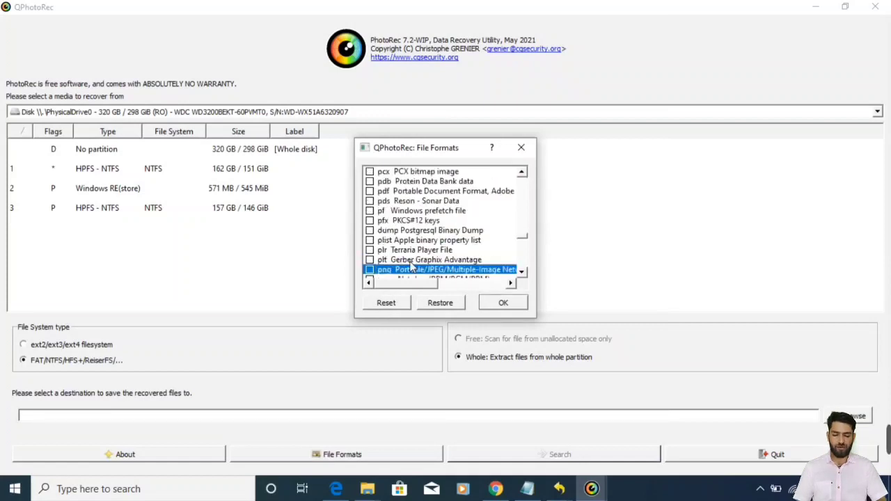
click(369, 269)
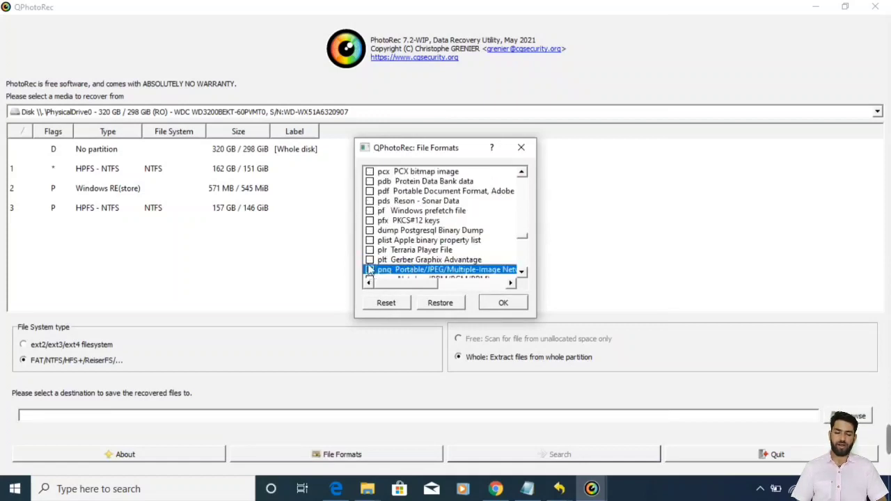
Step: Enable the pdf and jpg file formats as well and accept the file format selection
click(397, 230)
text(pdf)
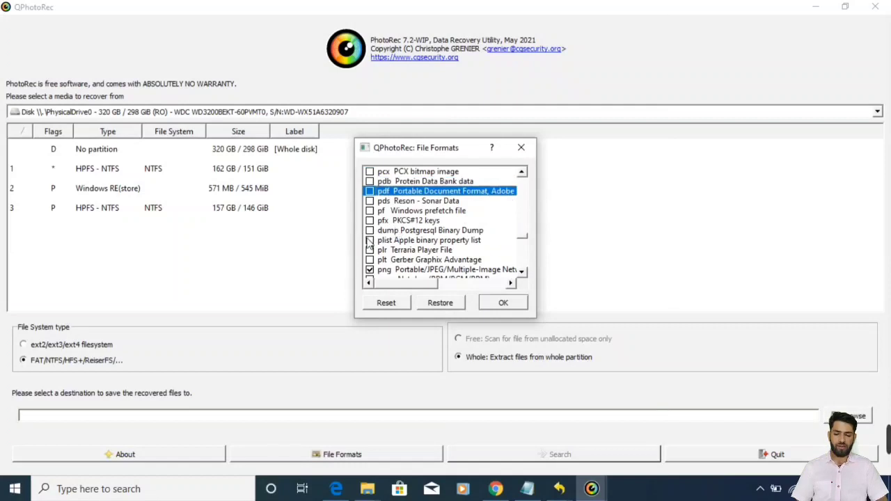
click(370, 191)
click(412, 221)
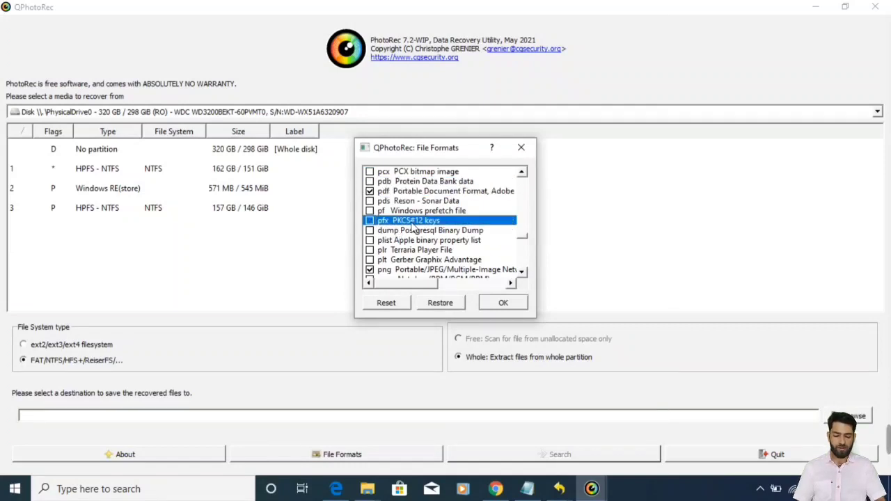
key(j)
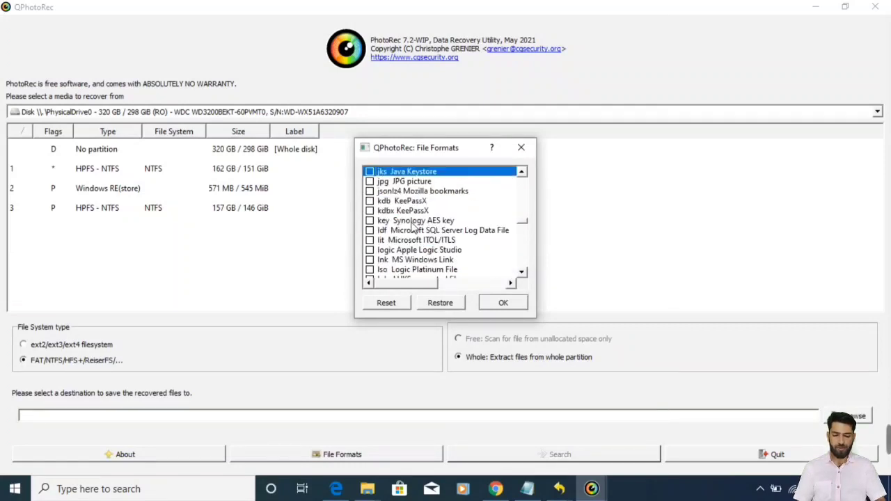
click(370, 182)
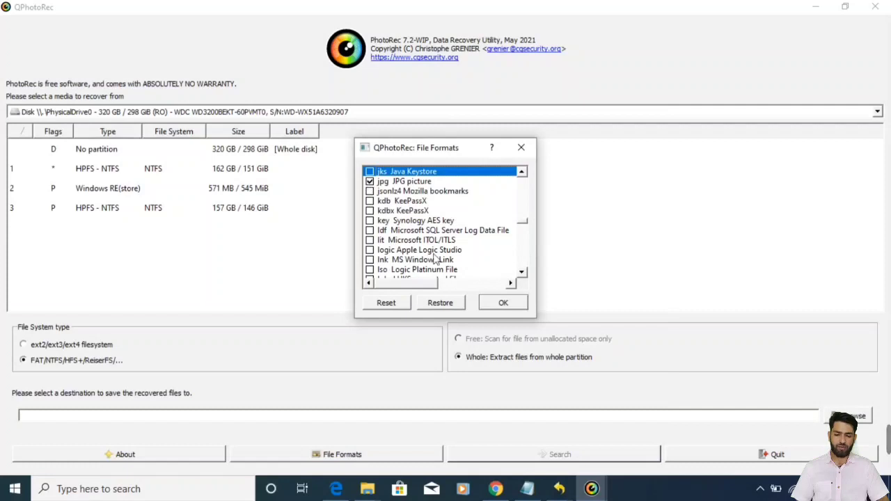
click(503, 304)
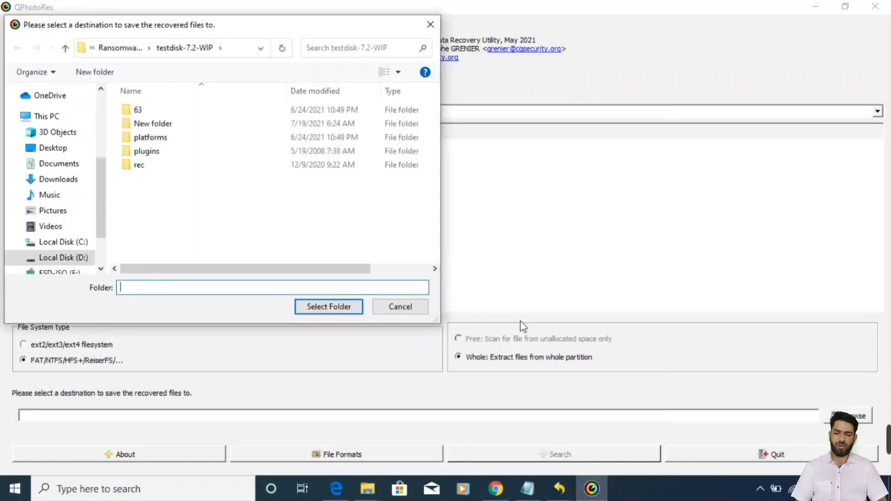
Step: Set the destination for recovered files to New folder inside D:/Ransomware Tools/testdisk-7.2-WIP
click(157, 126)
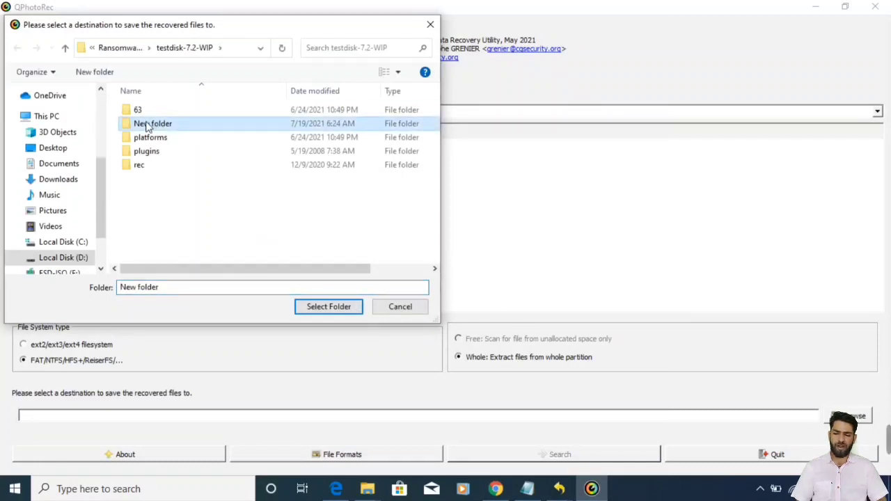
click(339, 307)
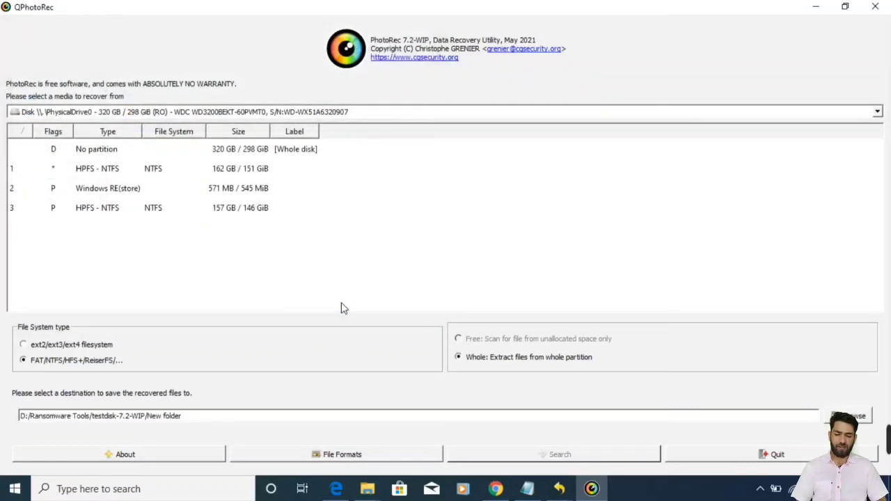